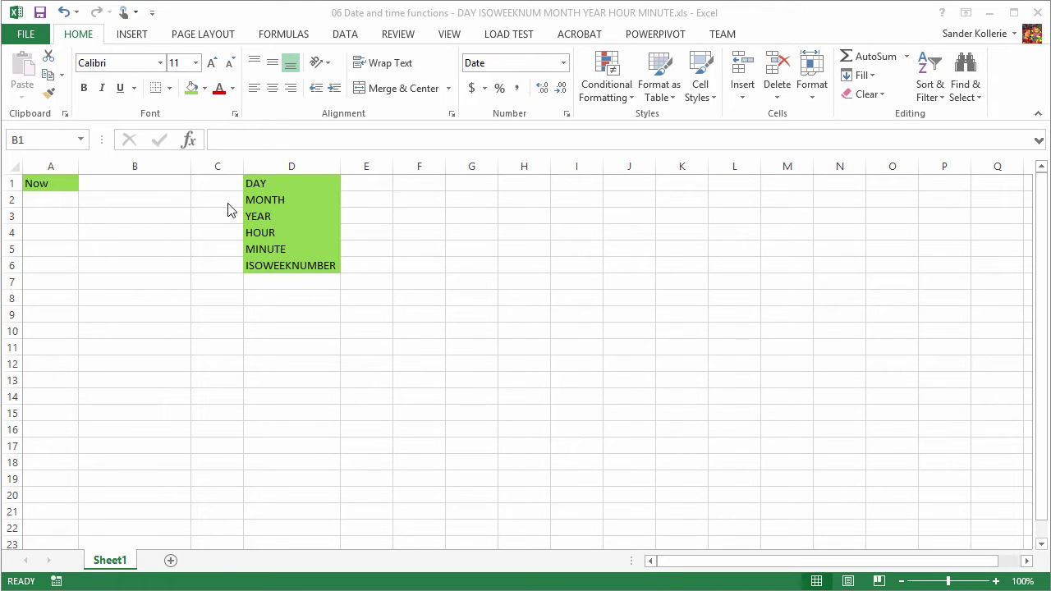
- Enter =NOW() in B1 so it shows 3/15/15 1:04 PM, then reselect B1
click(156, 193)
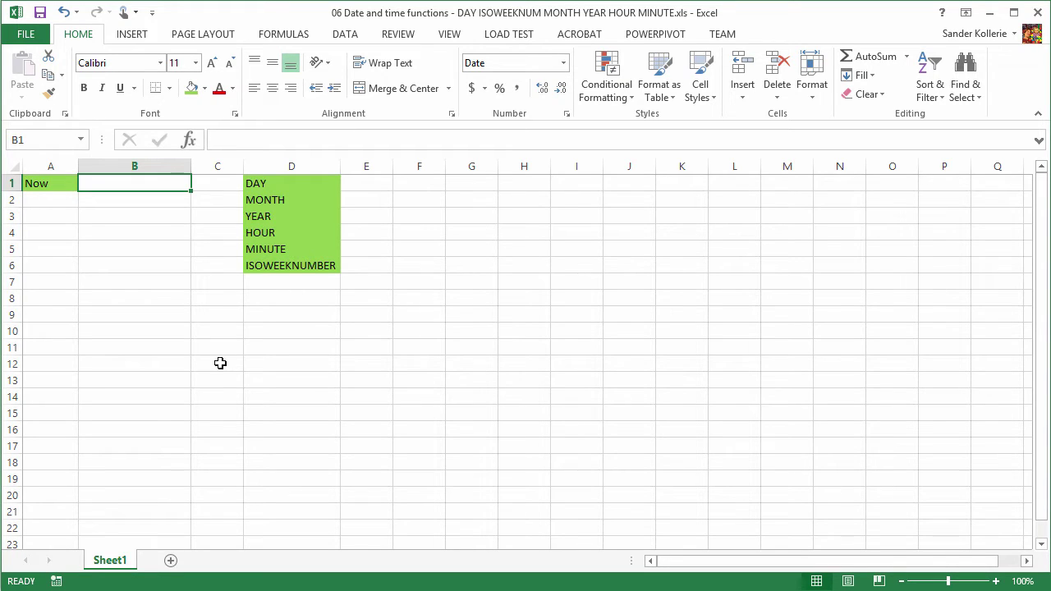
text(=No)
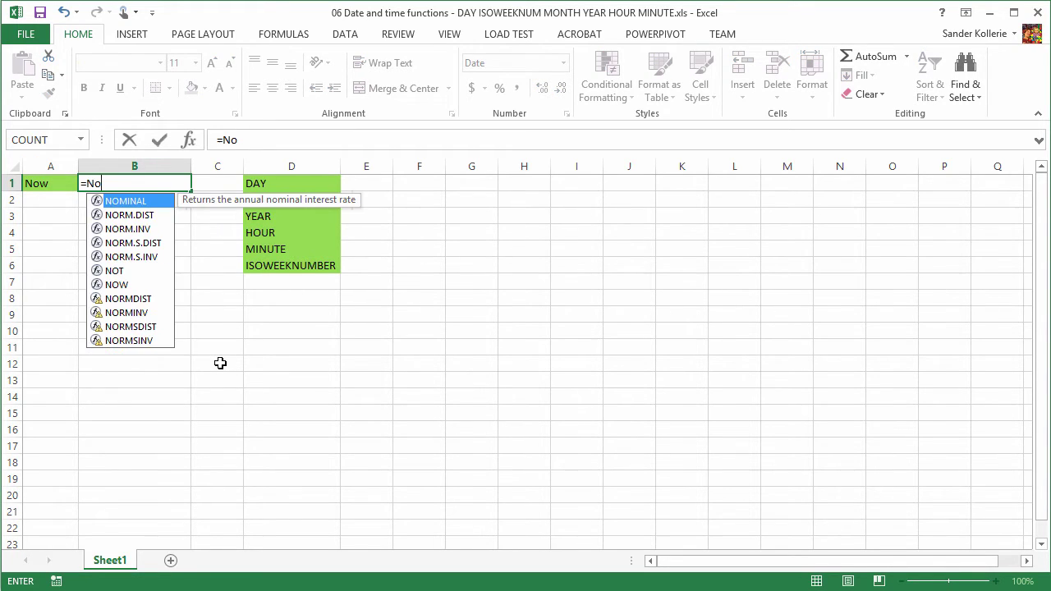
text(w)
key(Tab)
key(Tab)
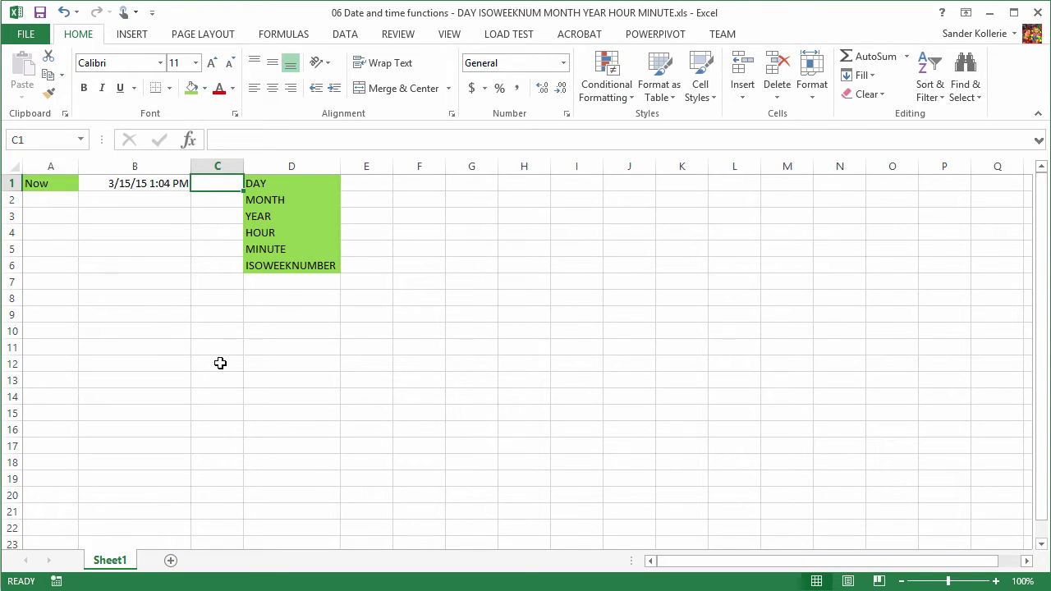
key(Left)
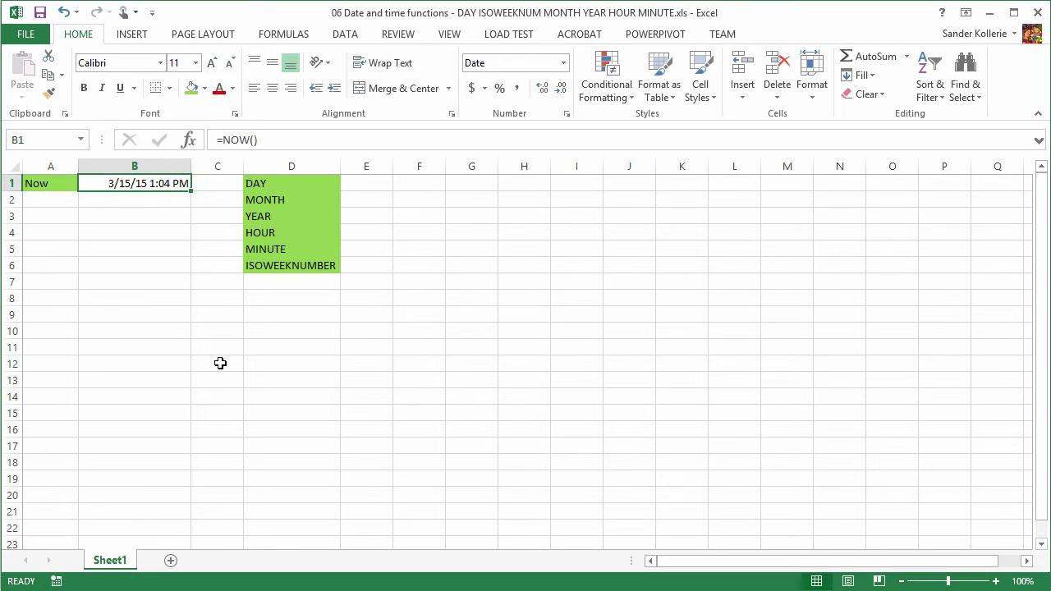
right_click(164, 183)
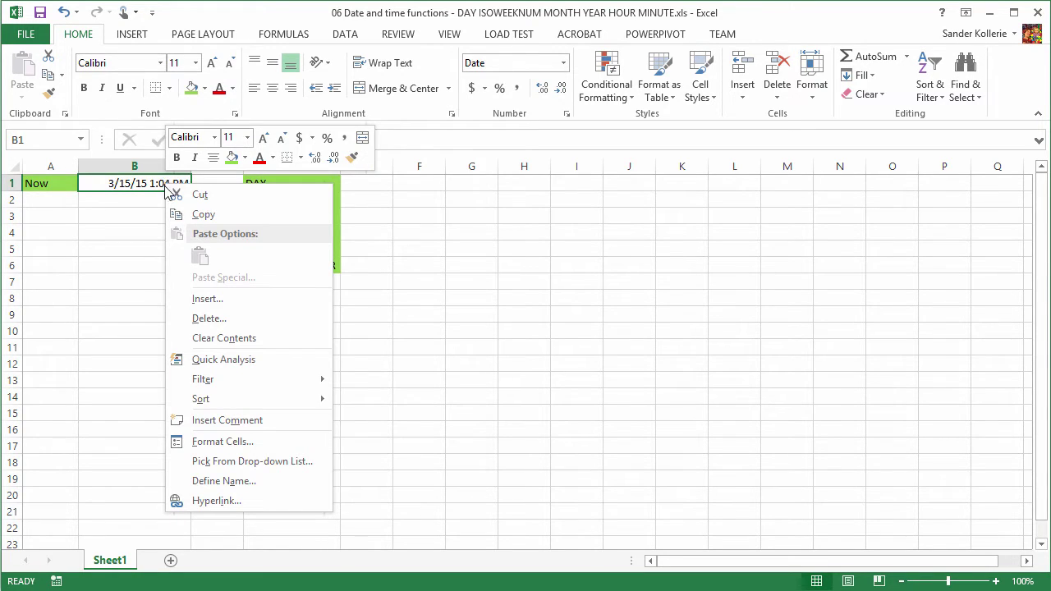
click(203, 443)
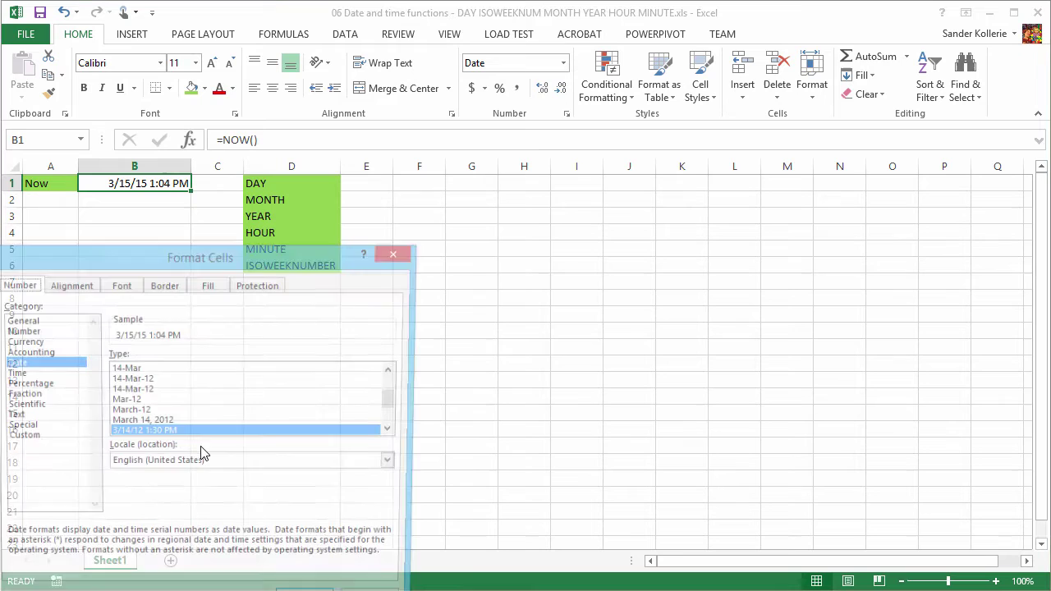
drag(194, 245, 320, 170)
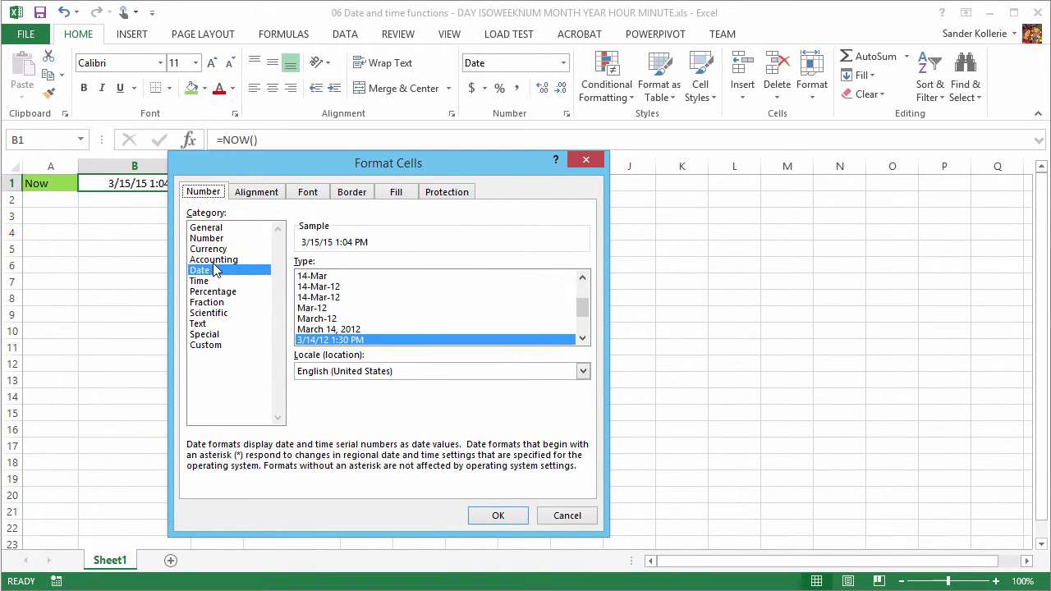
click(503, 518)
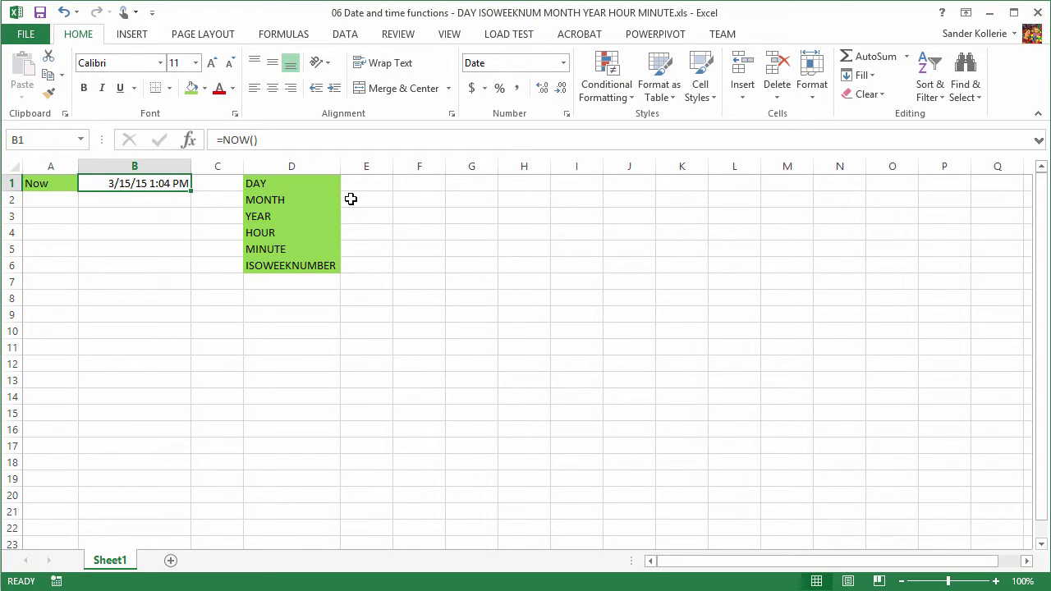
- Replace B1's NOW formula with its fixed value 3/15/2015 1:04:14 PM using Copy Here as Values Only
right_click(193, 187)
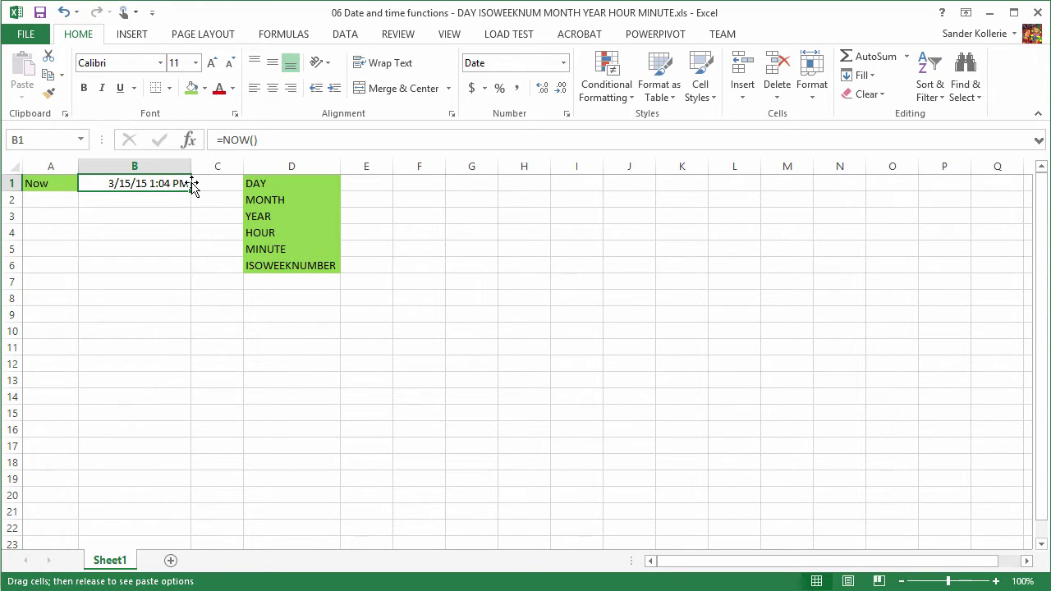
mouse_move(194, 186)
mouse_down()
mouse_move(251, 201)
mouse_move(186, 191)
mouse_up()
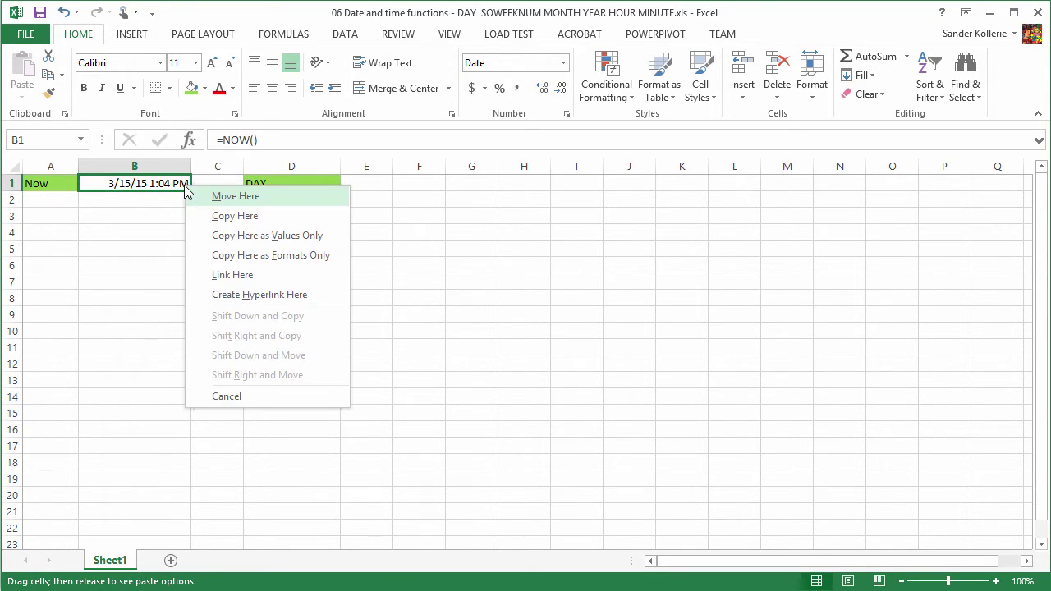
click(246, 235)
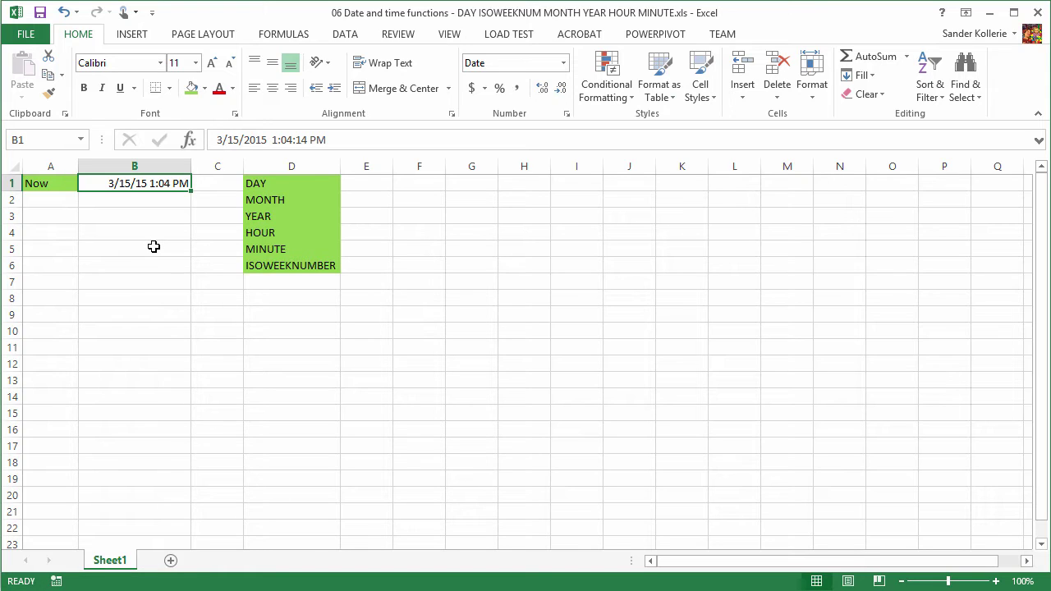
- Enter =DAY(B1) in E1, returning 15
click(358, 186)
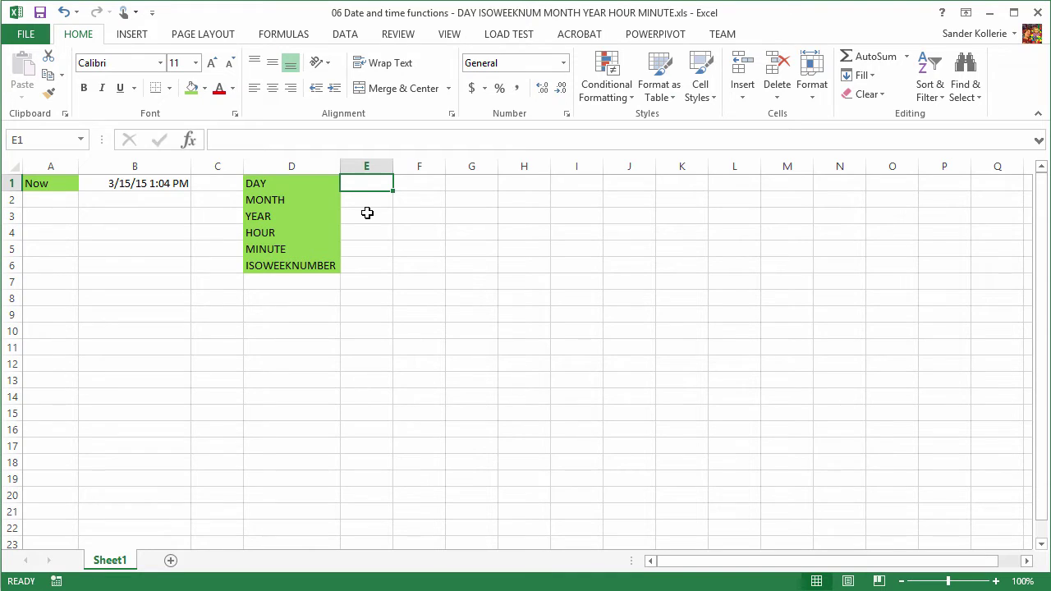
text(=)
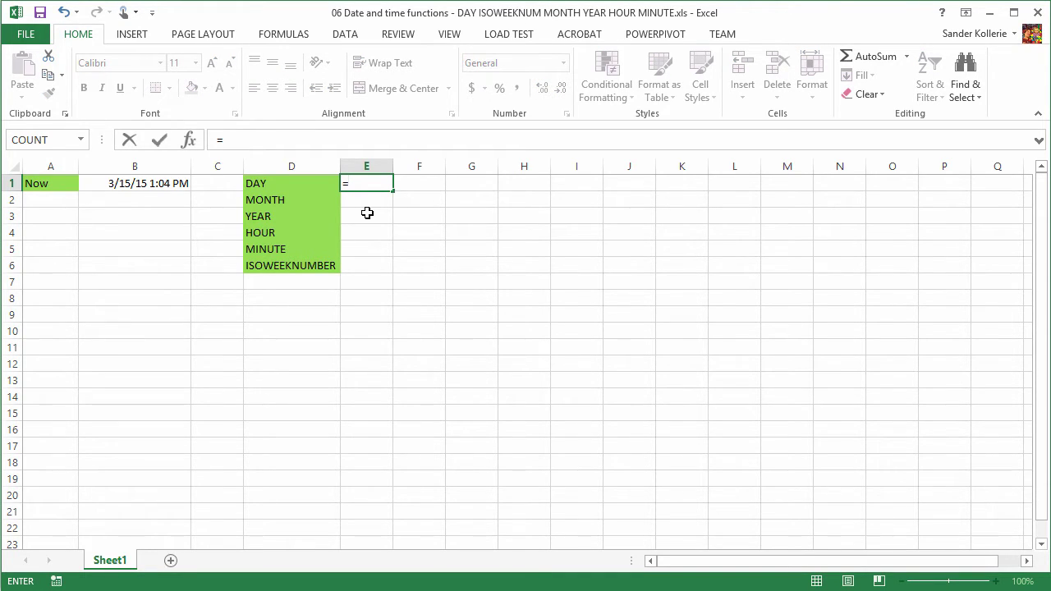
text(day)
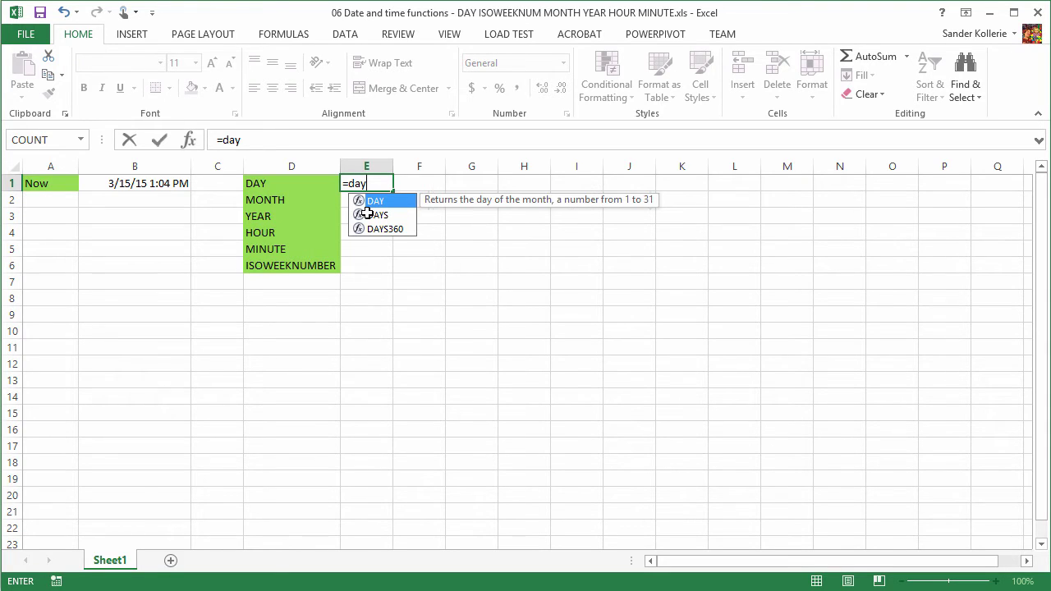
key(Tab)
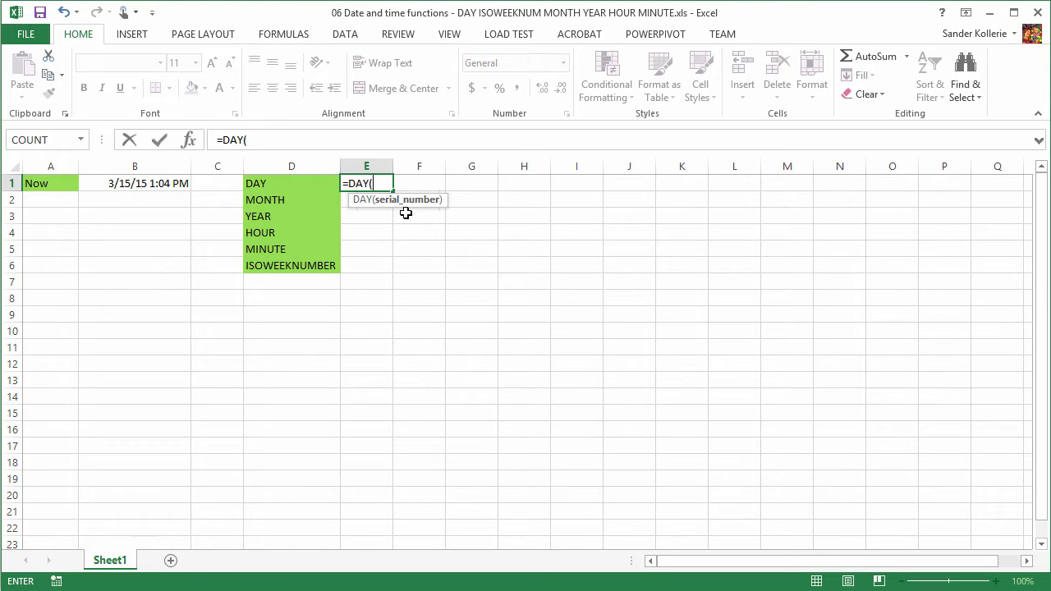
click(126, 186)
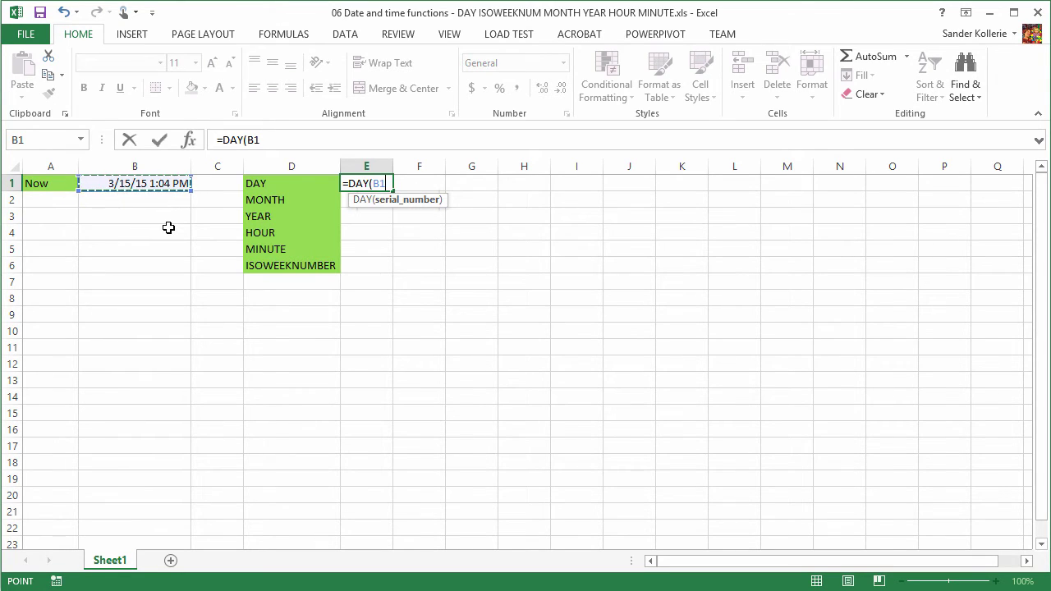
text())
key(Return)
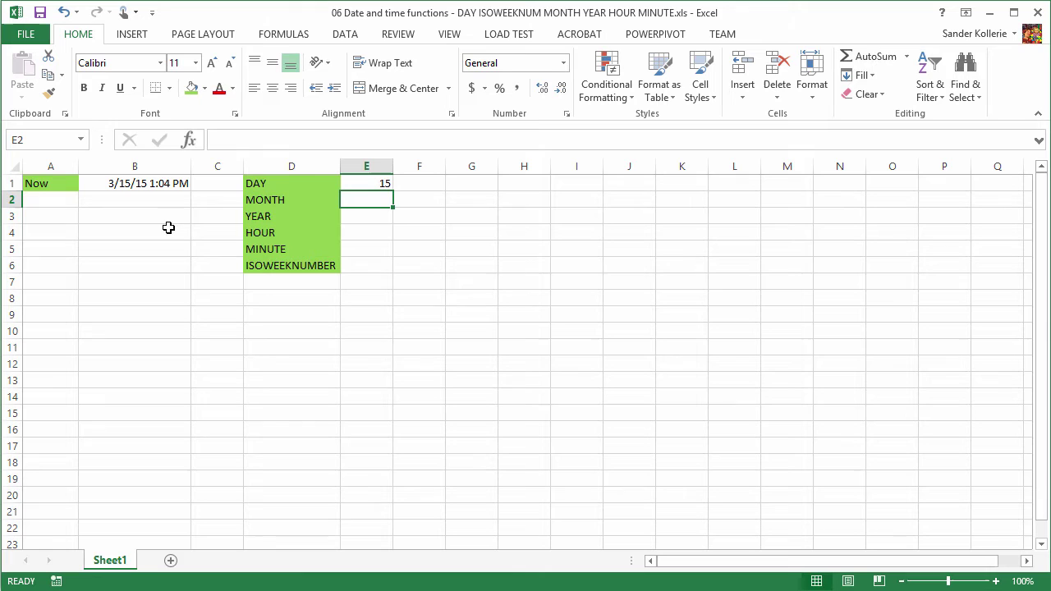
- Apply the General number format to B1 so it shows the serial number 42078.5446
click(134, 184)
right_click(134, 184)
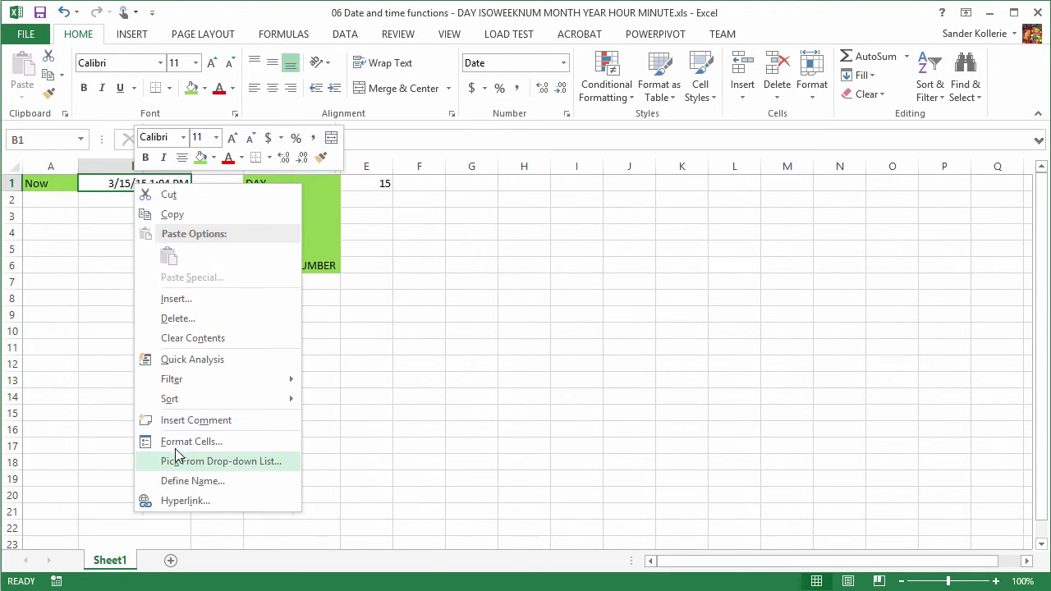
click(176, 445)
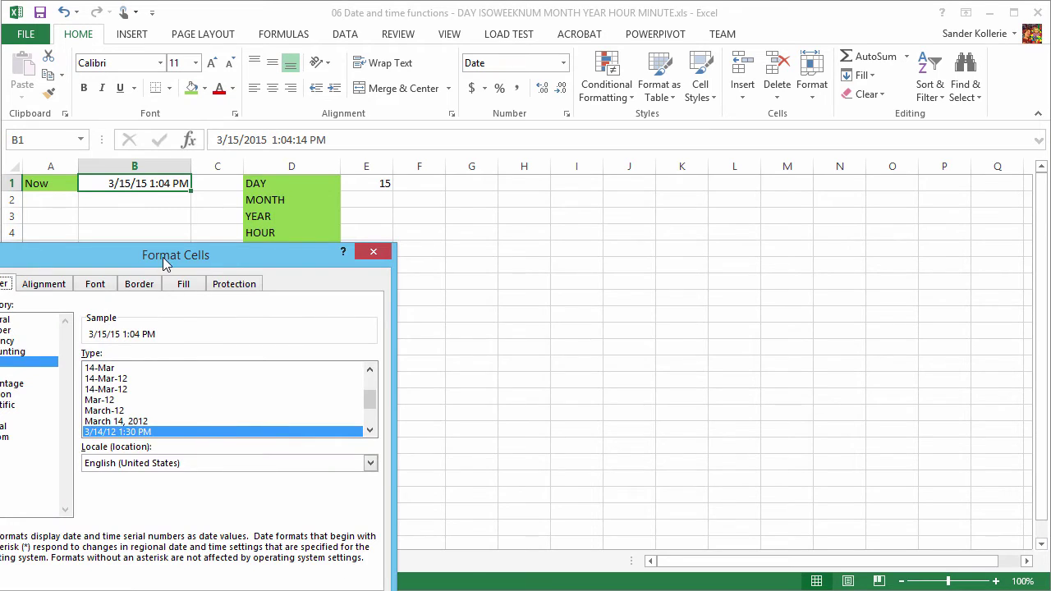
drag(170, 265, 439, 135)
click(282, 197)
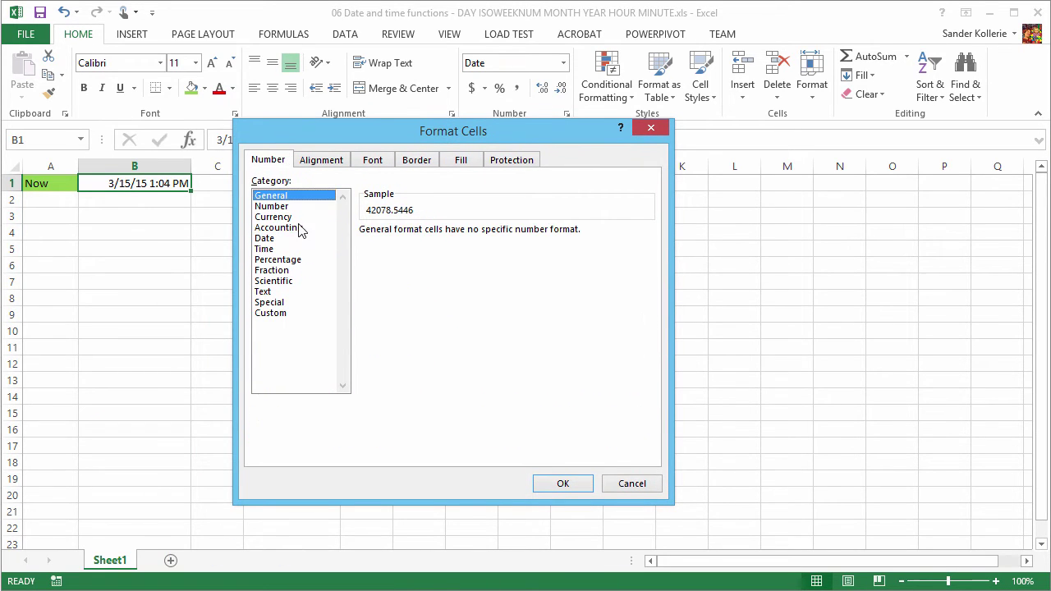
click(562, 484)
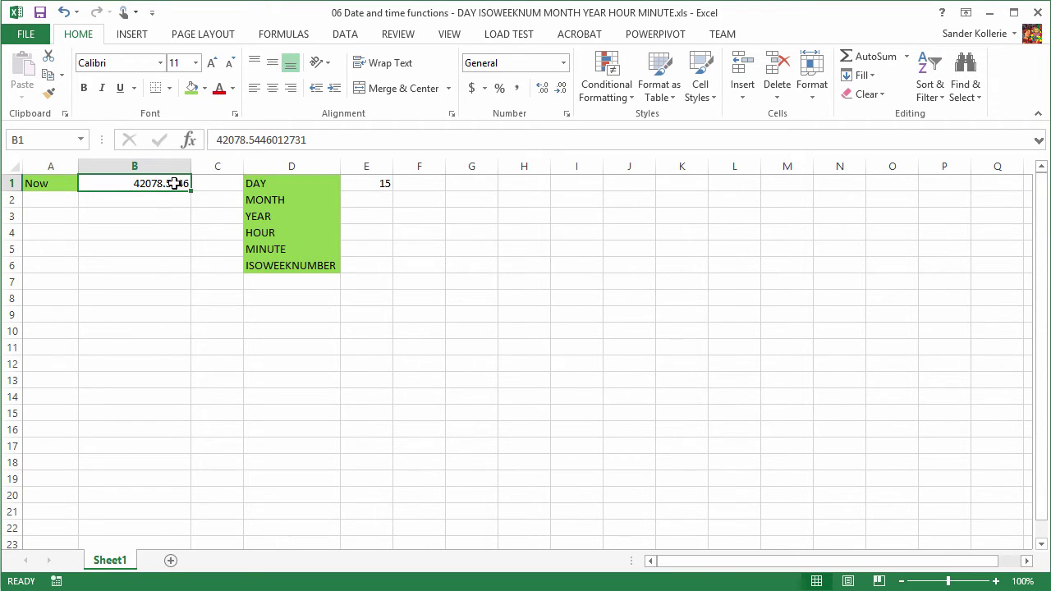
- Enter =MONTH(B1) in E2, returning 3, and review the contents of E2 and B1
click(374, 205)
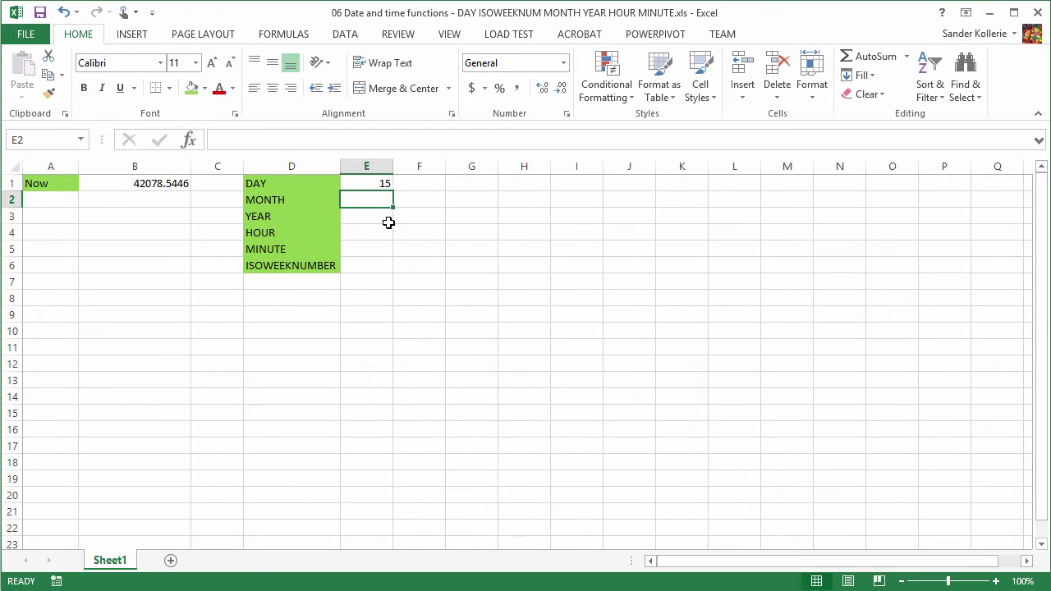
text(=M)
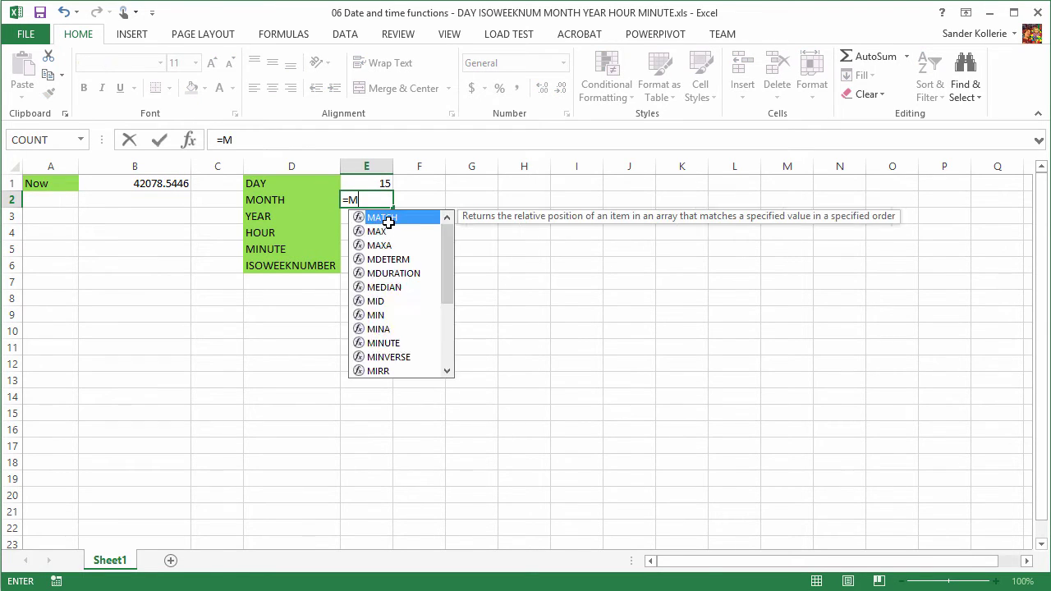
text(ont)
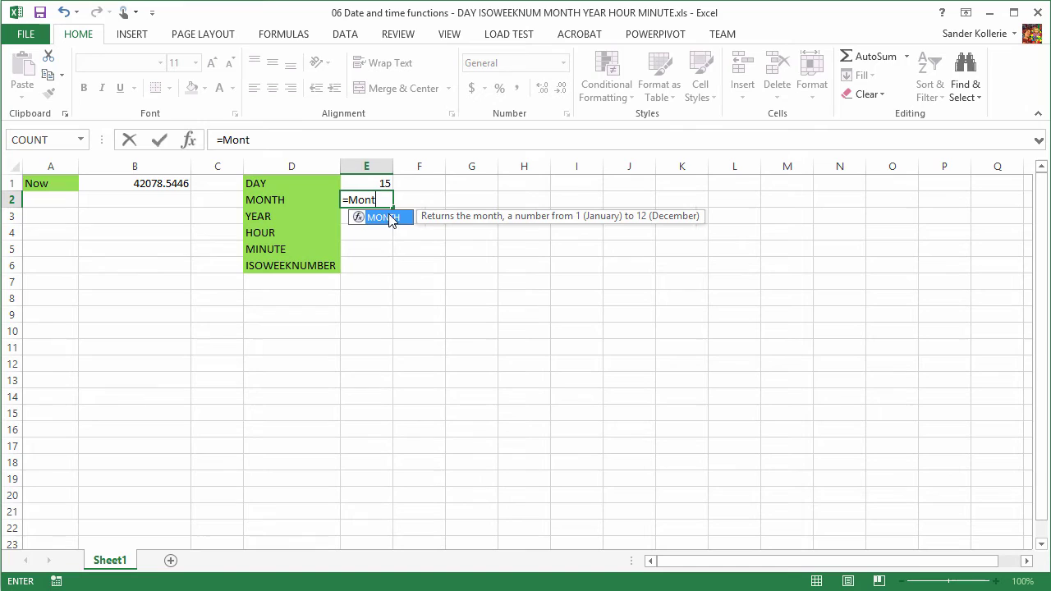
key(Tab)
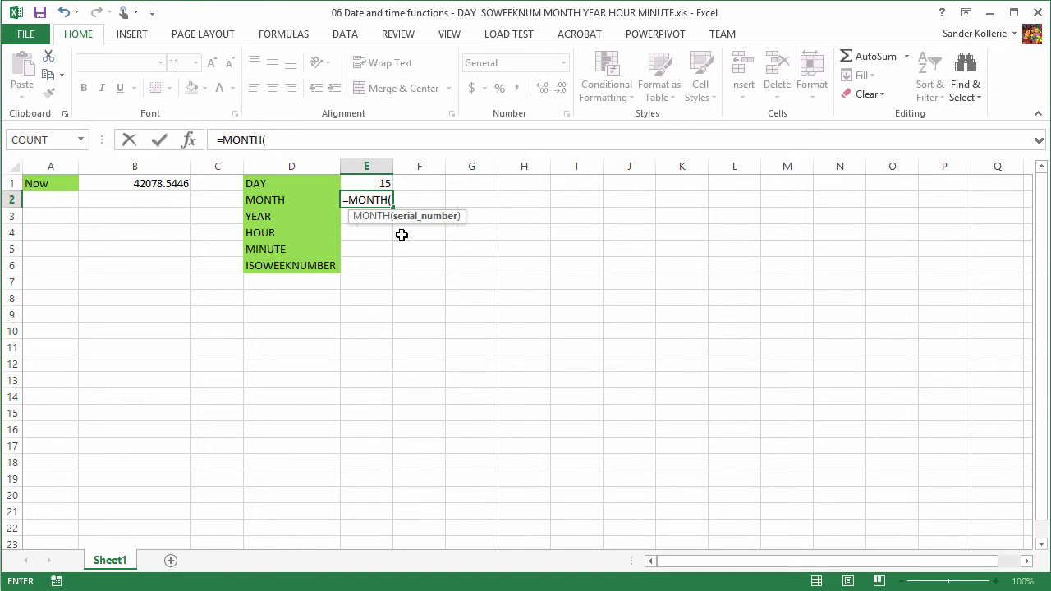
click(170, 188)
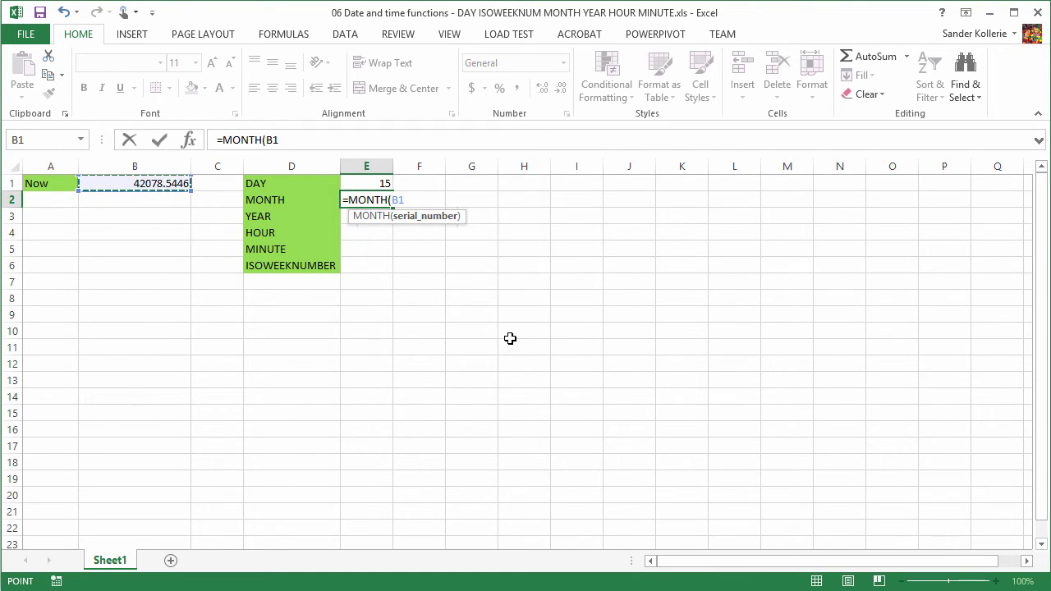
text())
key(Return)
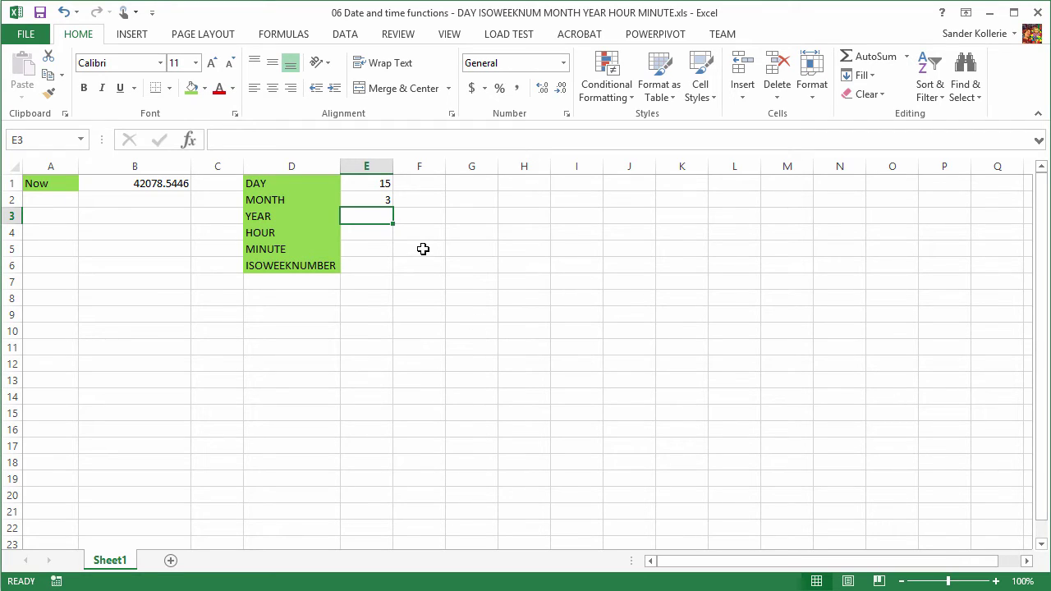
click(388, 201)
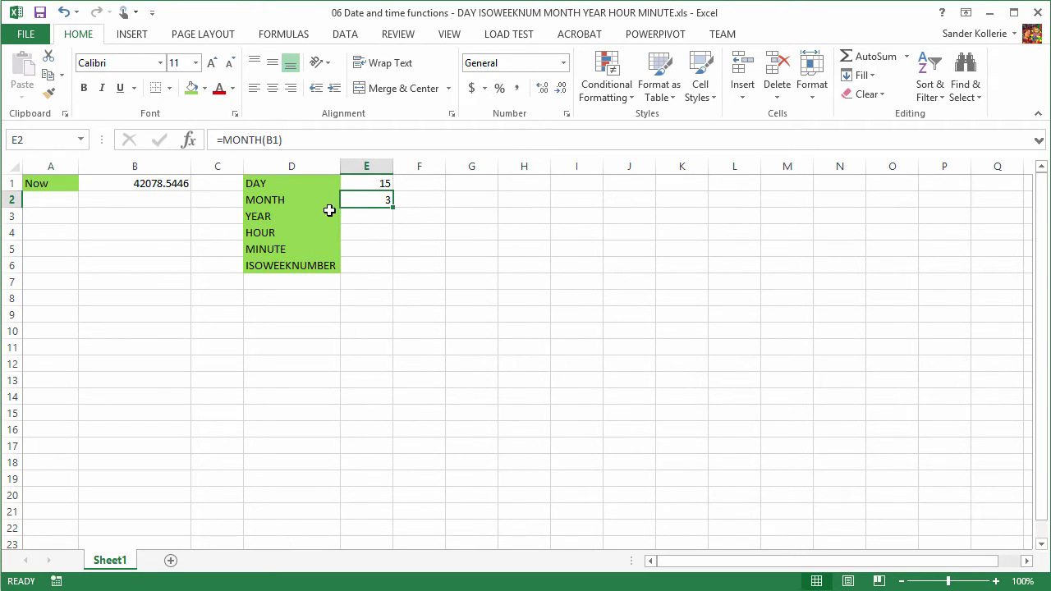
click(158, 185)
- Format B1 with the Date type 3/14/12 1:30 PM so it shows 3/15/15 1:04 PM
right_click(149, 185)
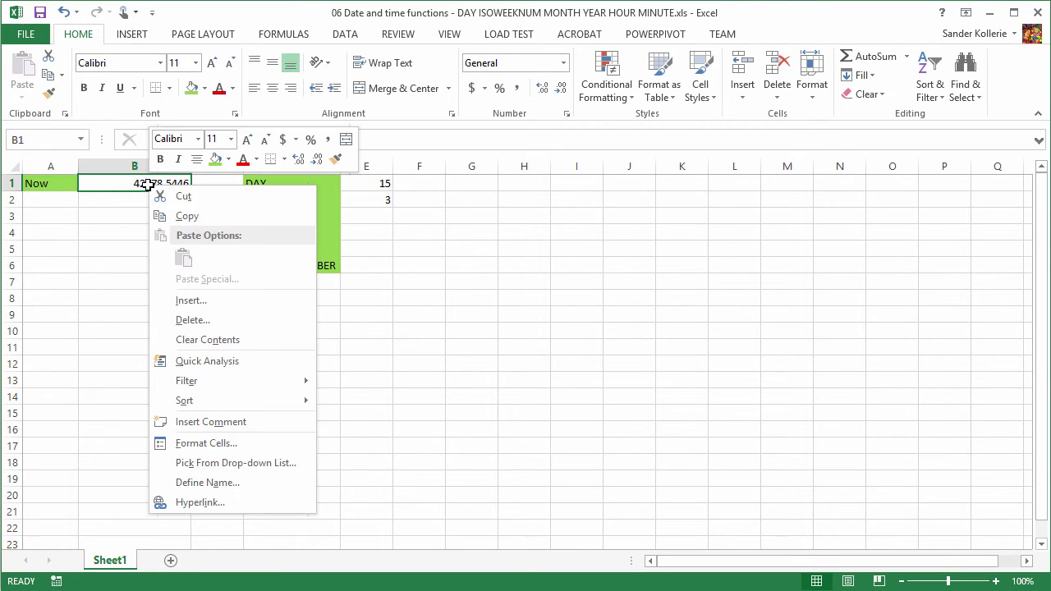
click(160, 443)
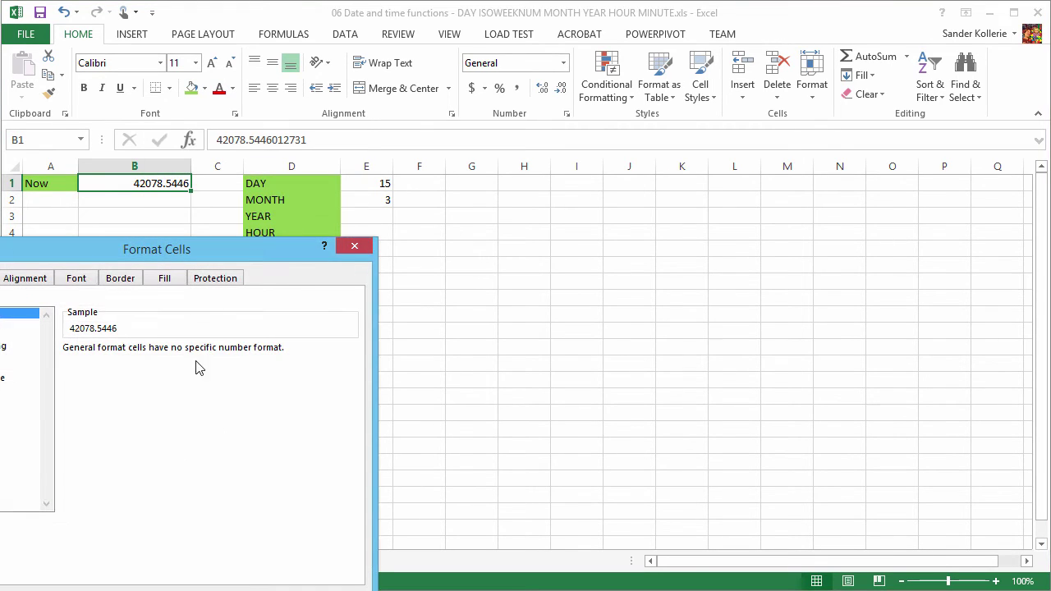
drag(91, 259, 299, 183)
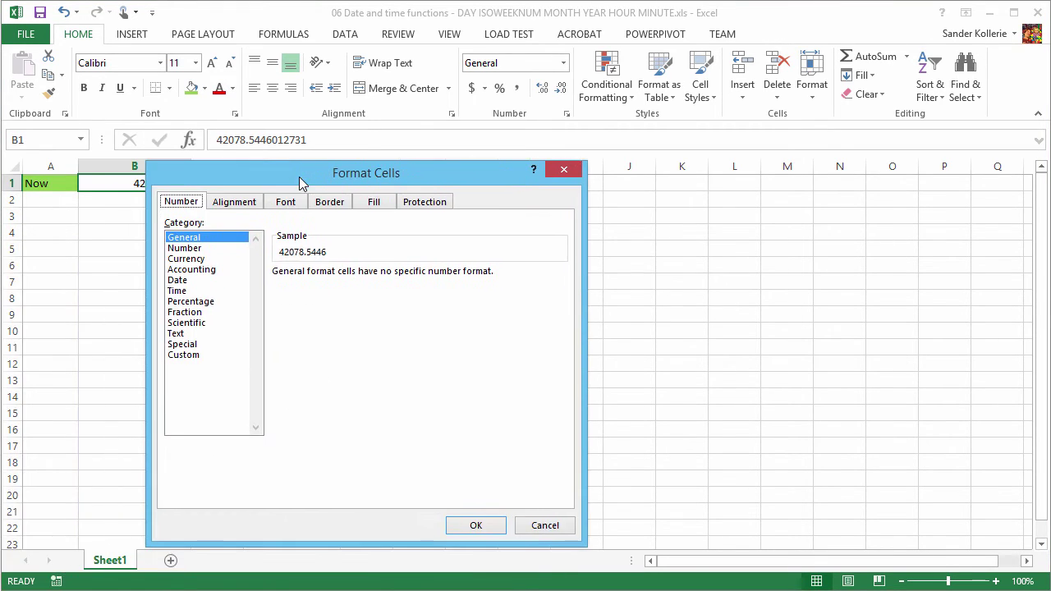
click(188, 281)
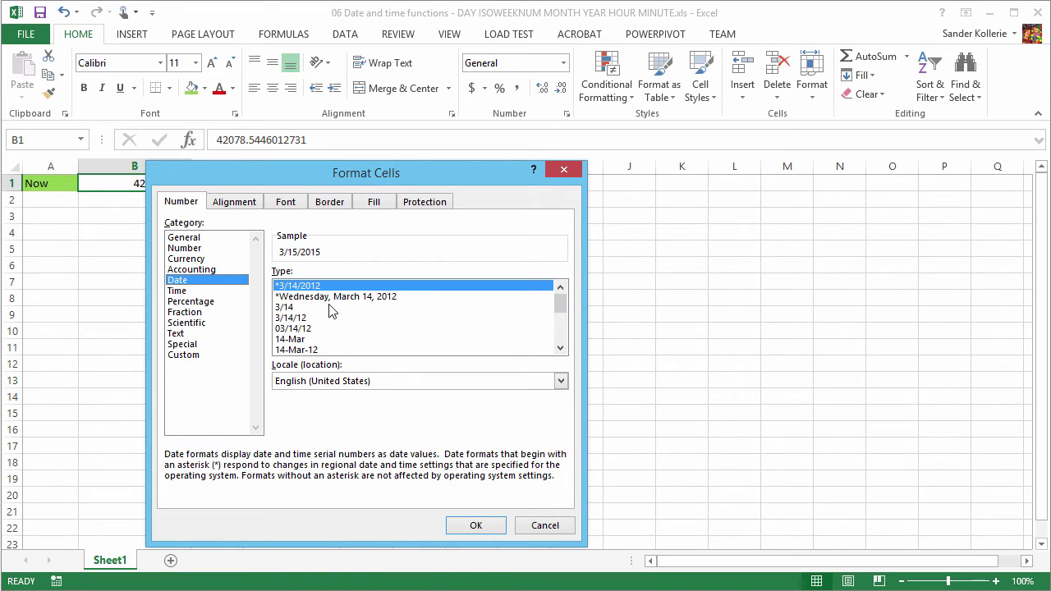
drag(560, 302, 561, 329)
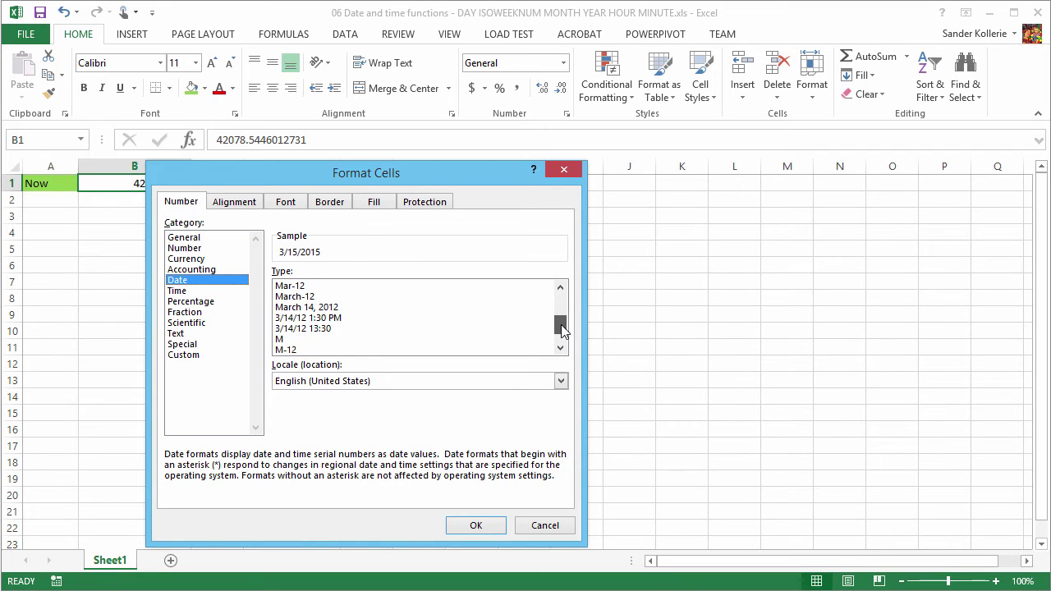
click(311, 318)
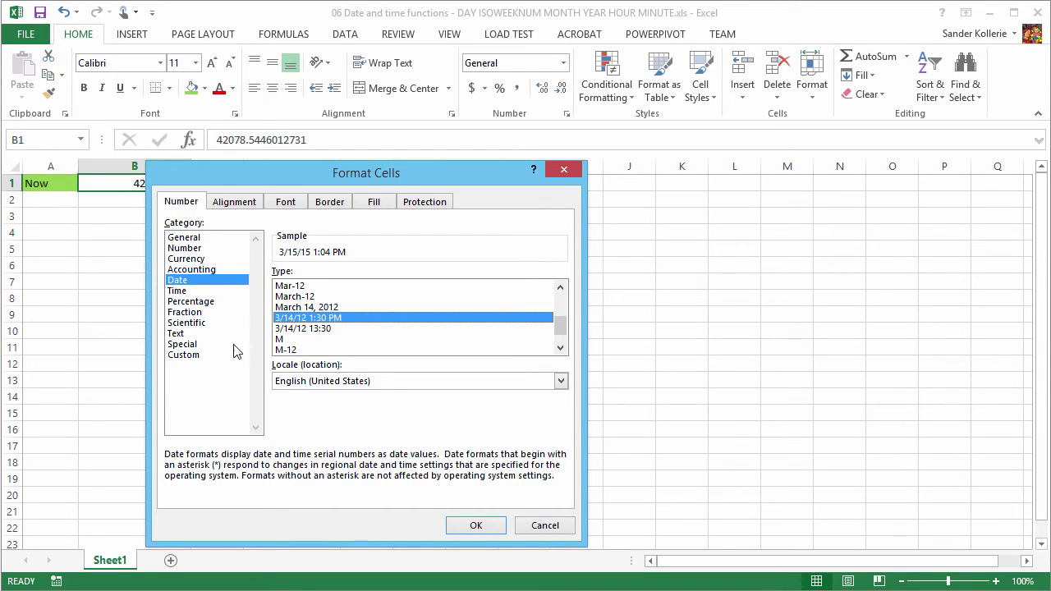
click(473, 526)
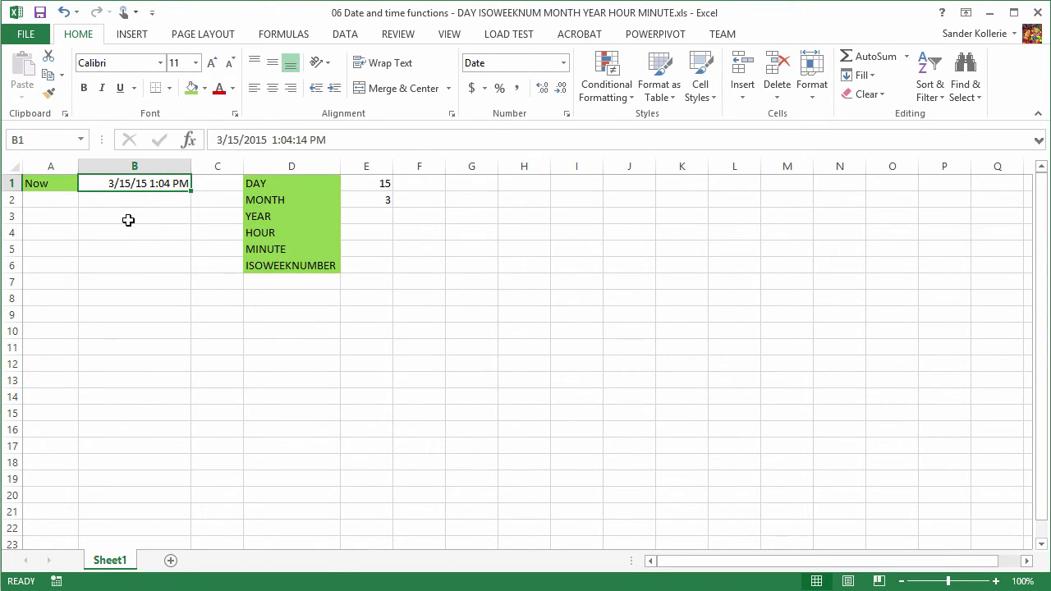
- Enter =YEAR(B1) in E3, returning 2015
click(383, 220)
text(=)
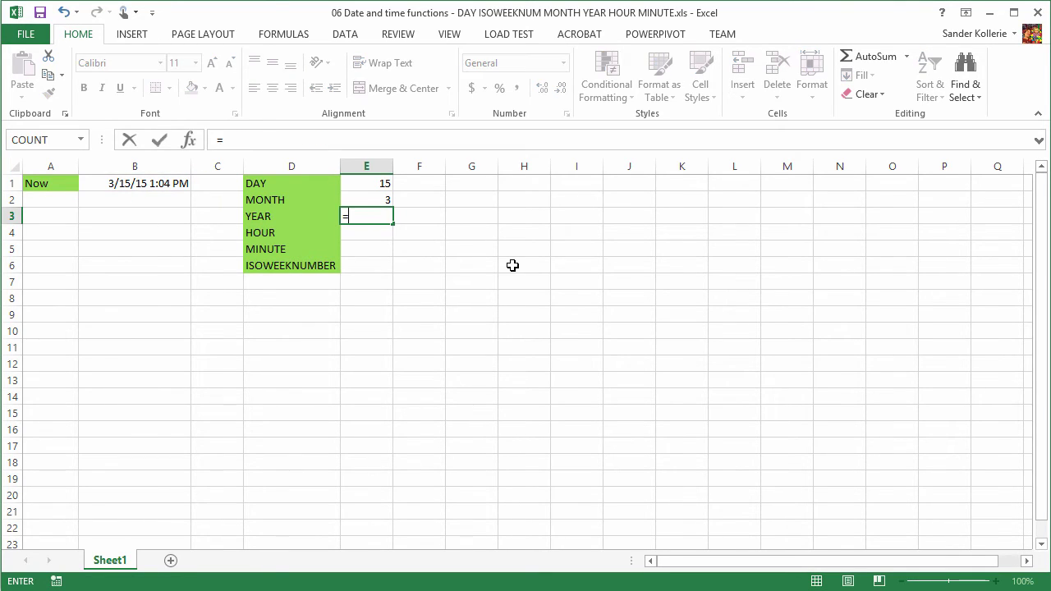
text(Year)
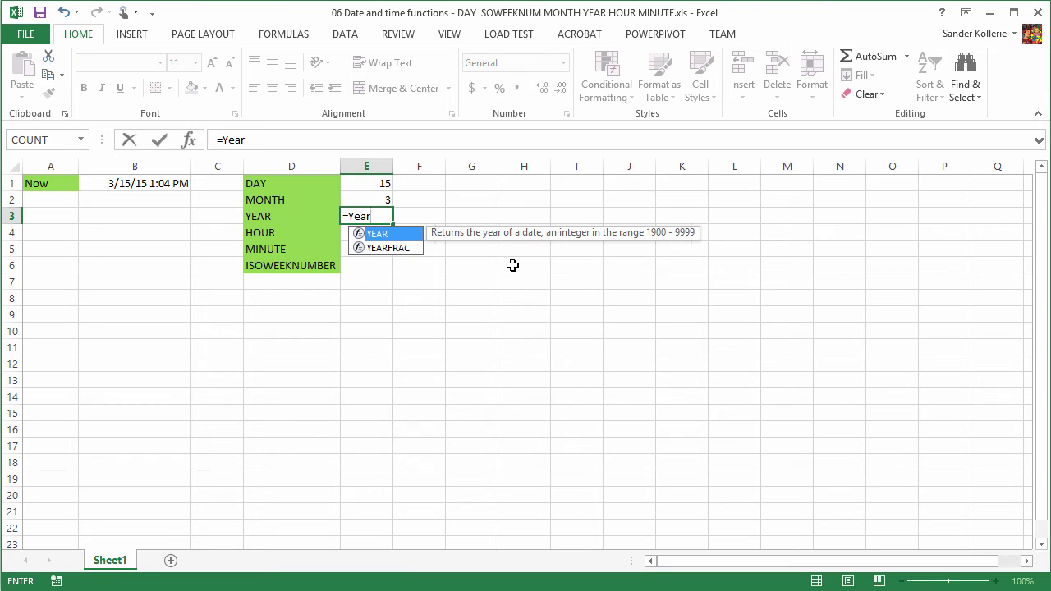
key(Tab)
click(141, 186)
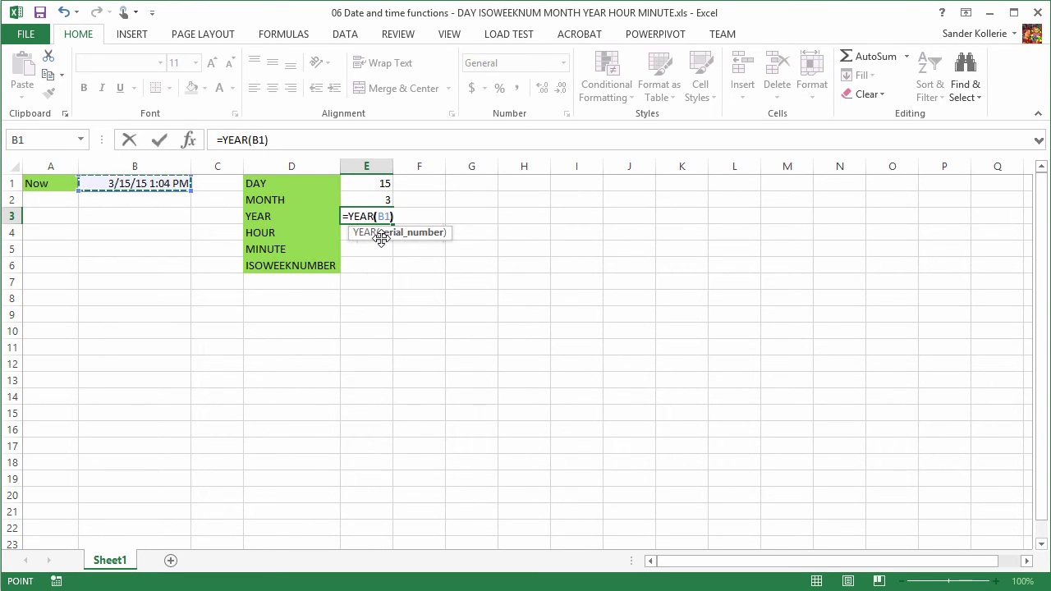
text())
key(Return)
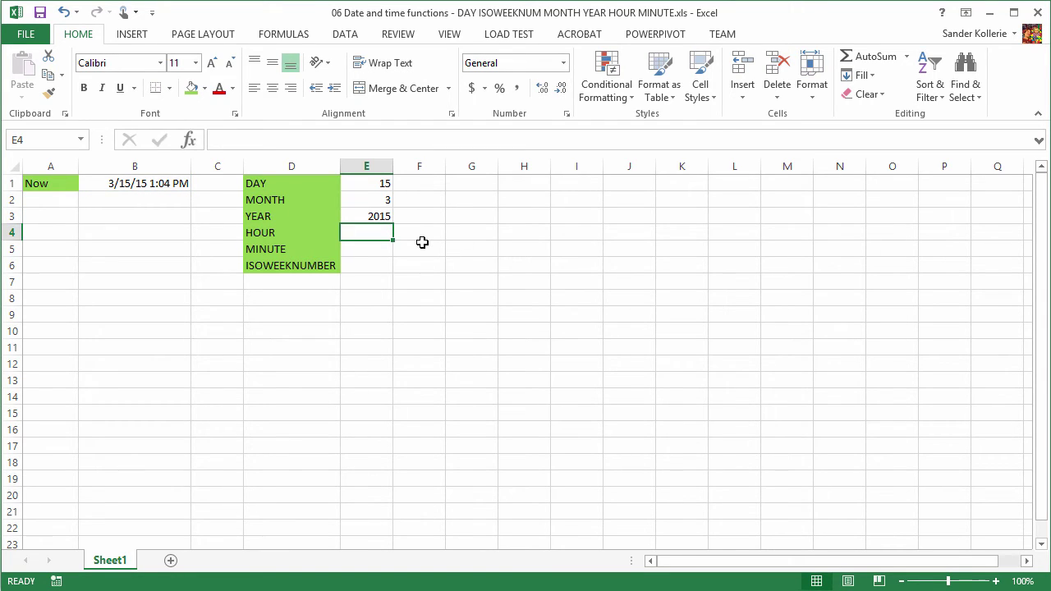
- Enter =HOUR(B1) in E4, returning 13
text(=hour)
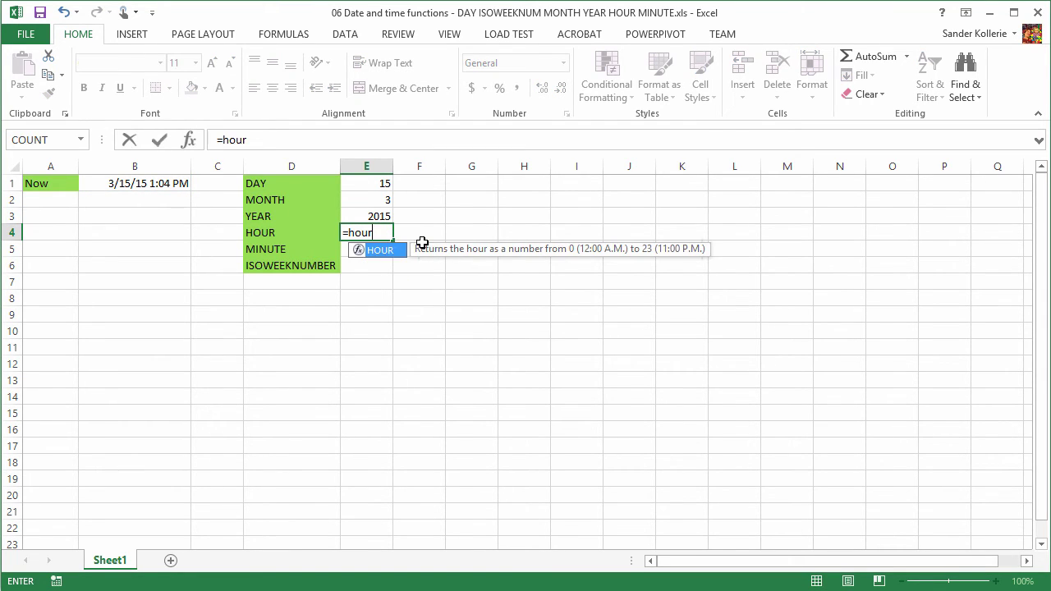
key(Tab)
click(134, 183)
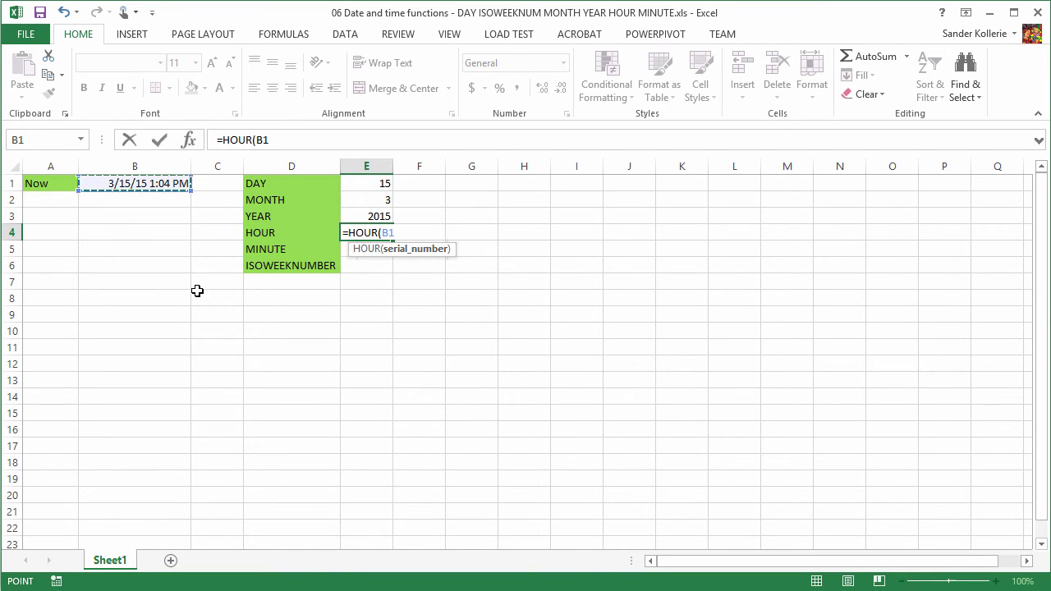
text())
key(Return)
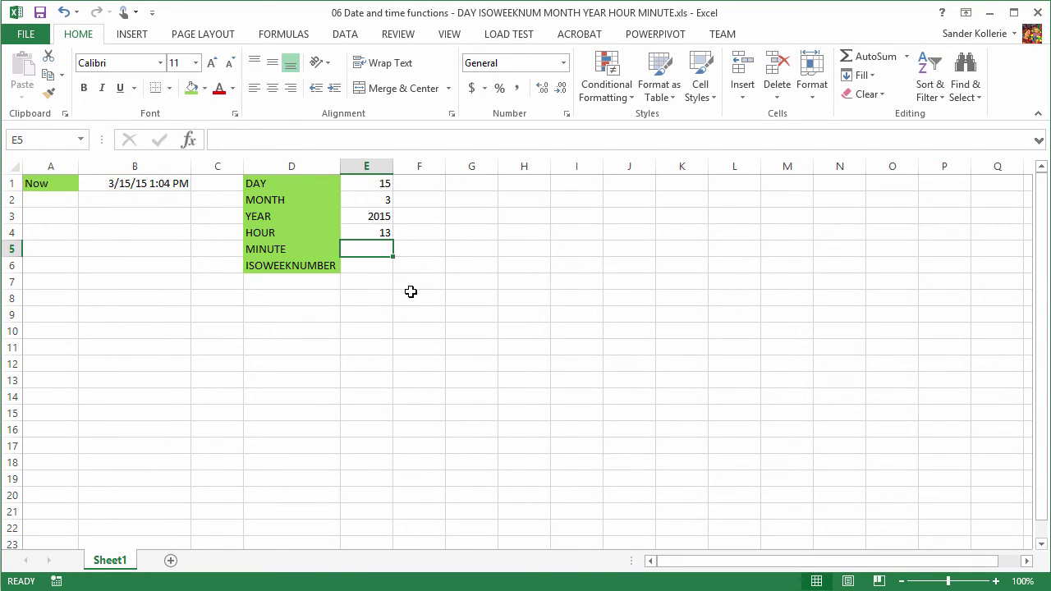
click(378, 235)
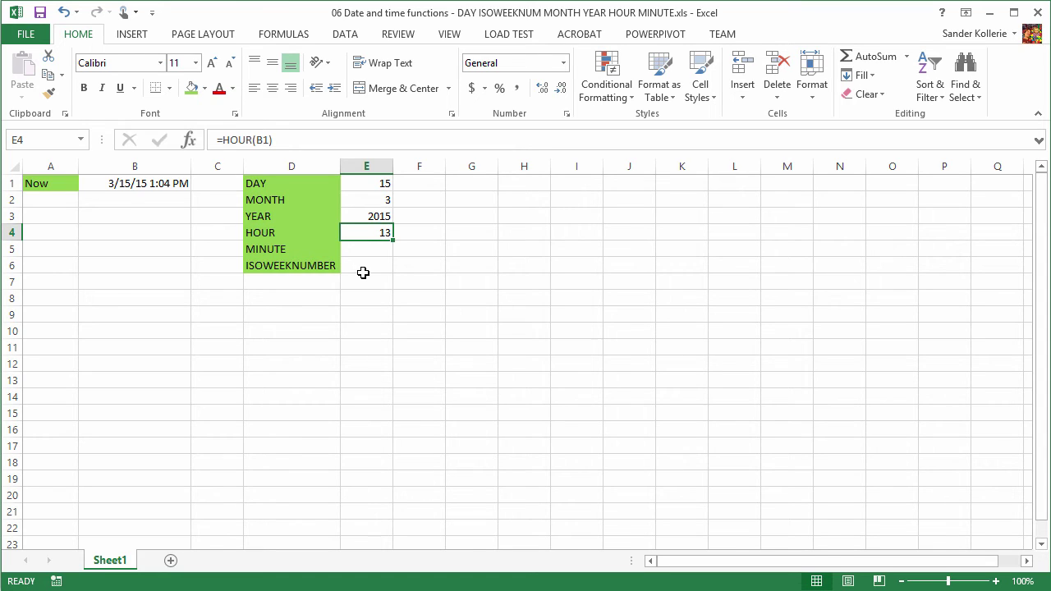
- Enter =MINUTE(B1) in E5, returning 4
click(369, 250)
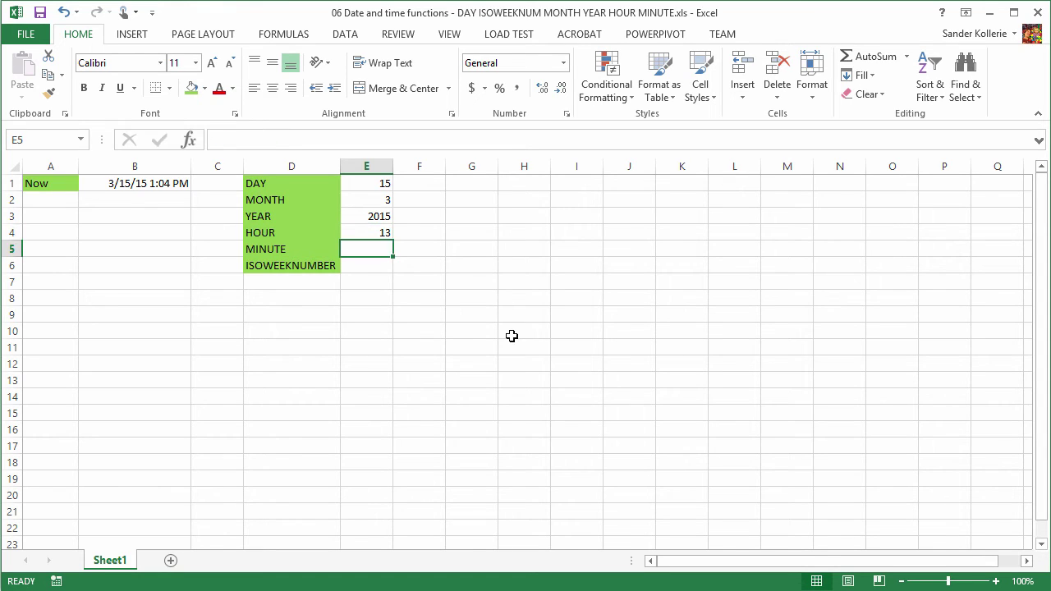
text(=M)
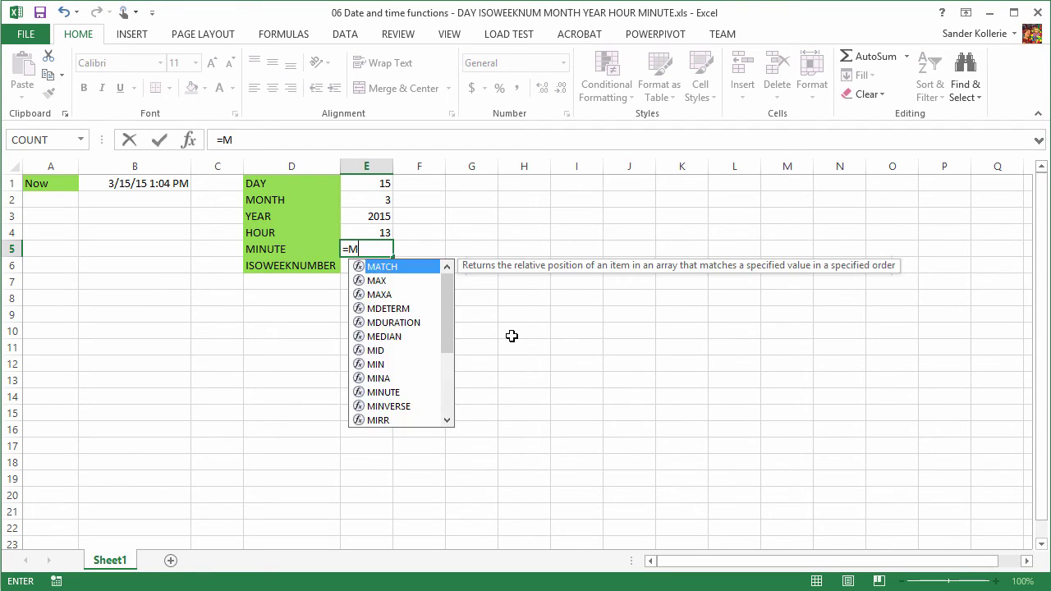
text(inu)
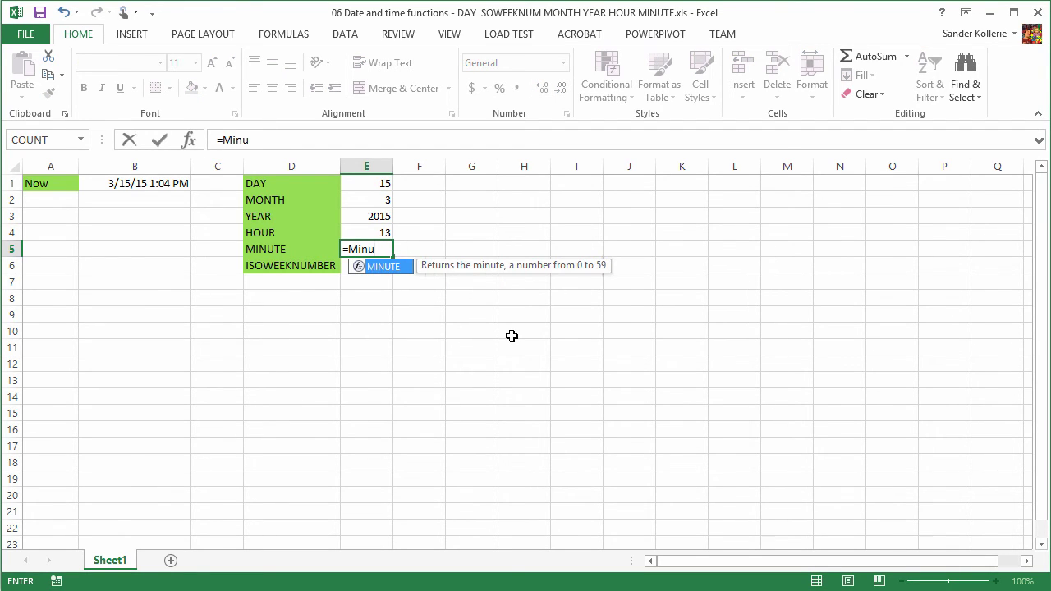
key(Tab)
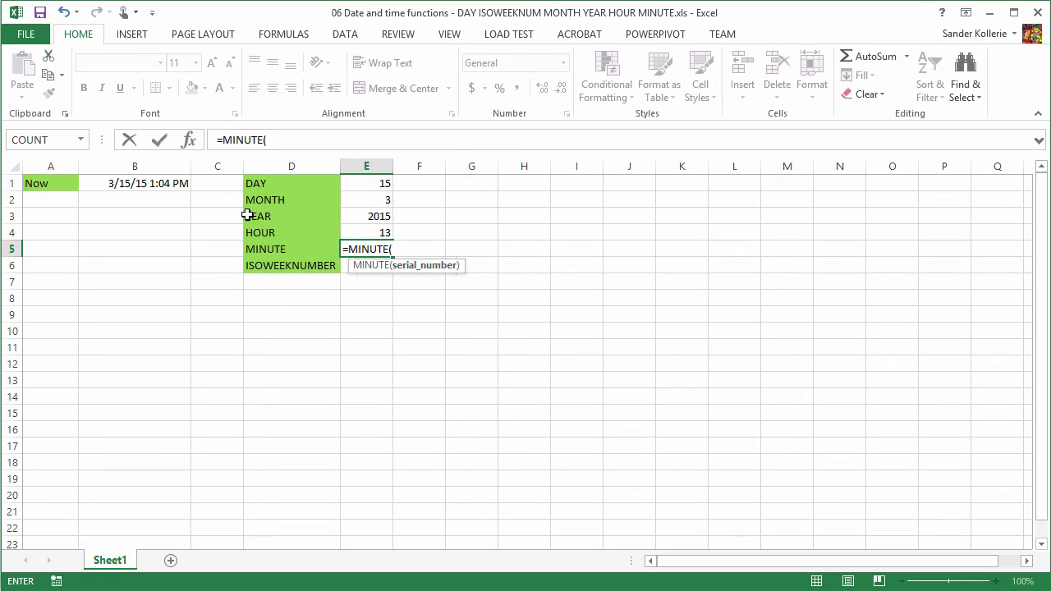
click(159, 184)
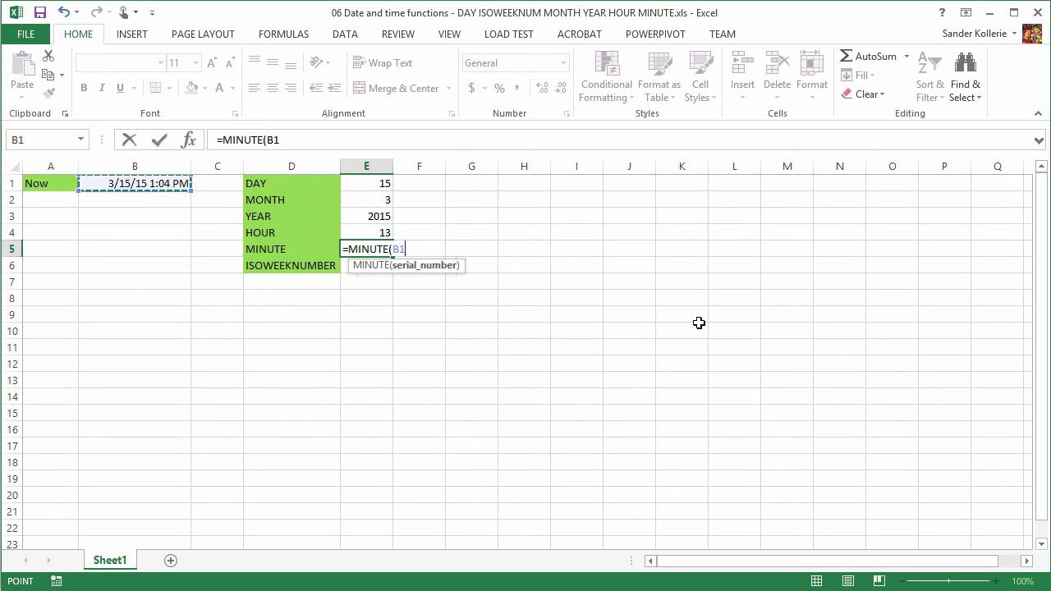
text())
key(Return)
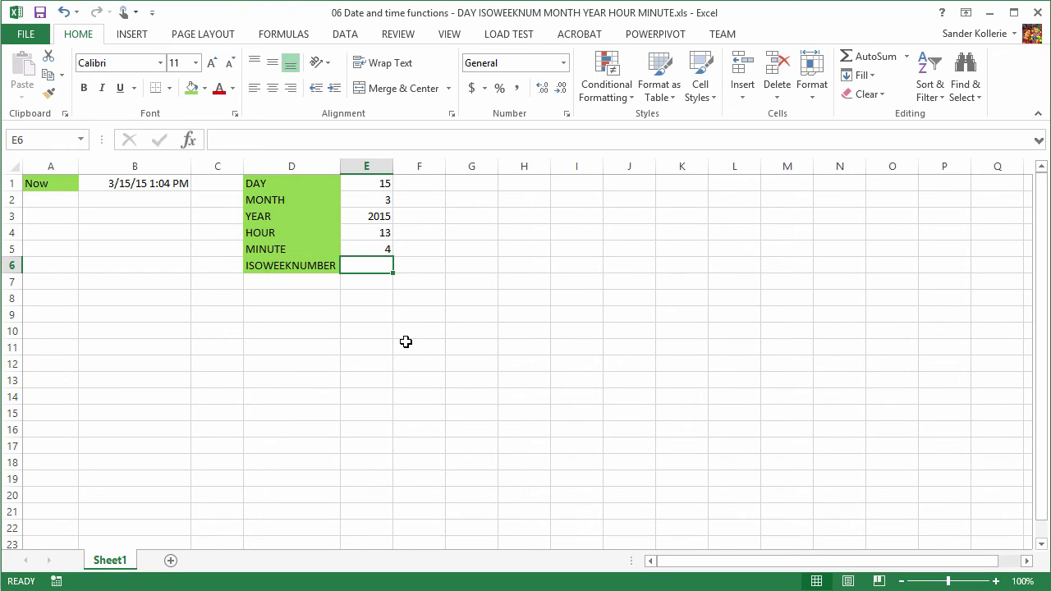
- Enter =ISOWEEKNUM(B1) in E6, returning week 11
text(=iso)
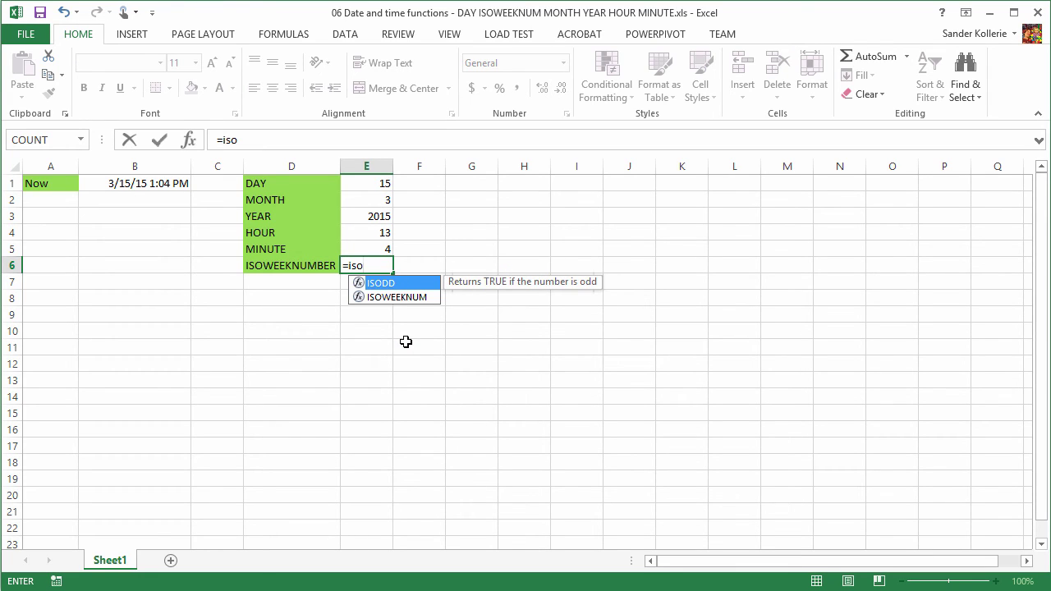
key(Down)
key(Tab)
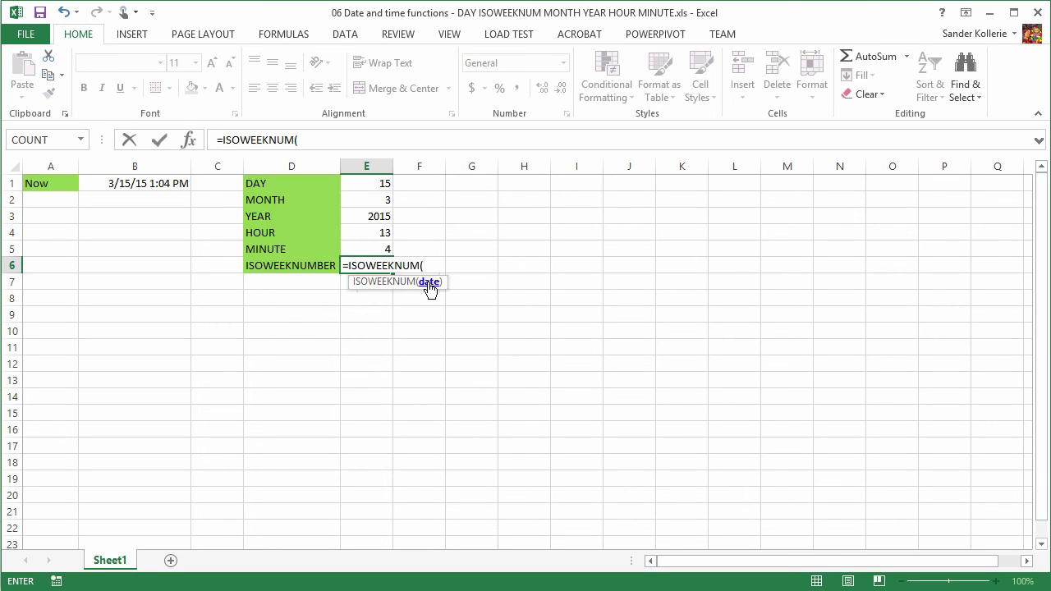
click(110, 184)
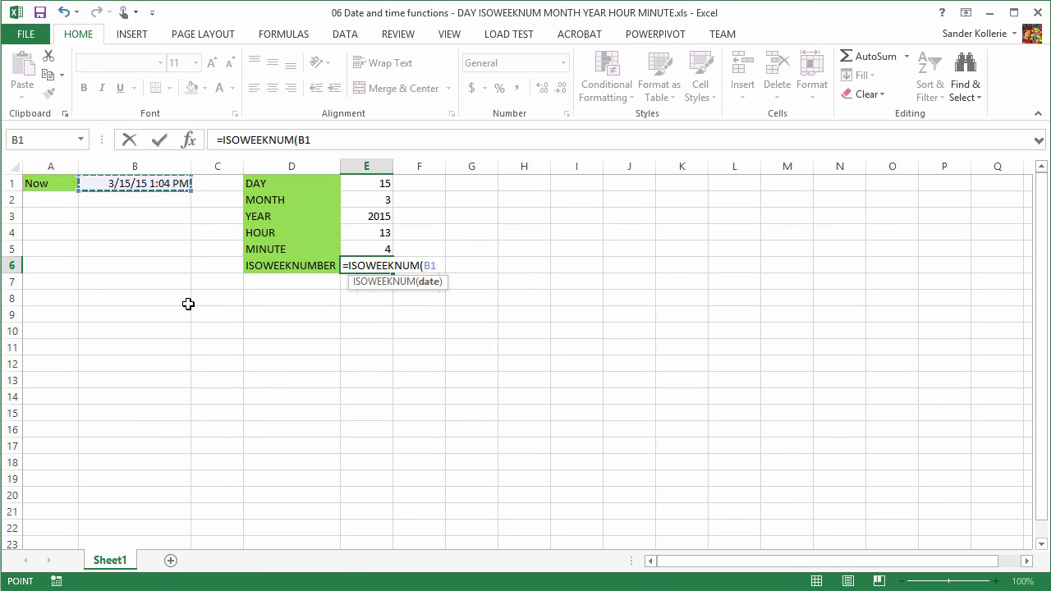
text())
key(Return)
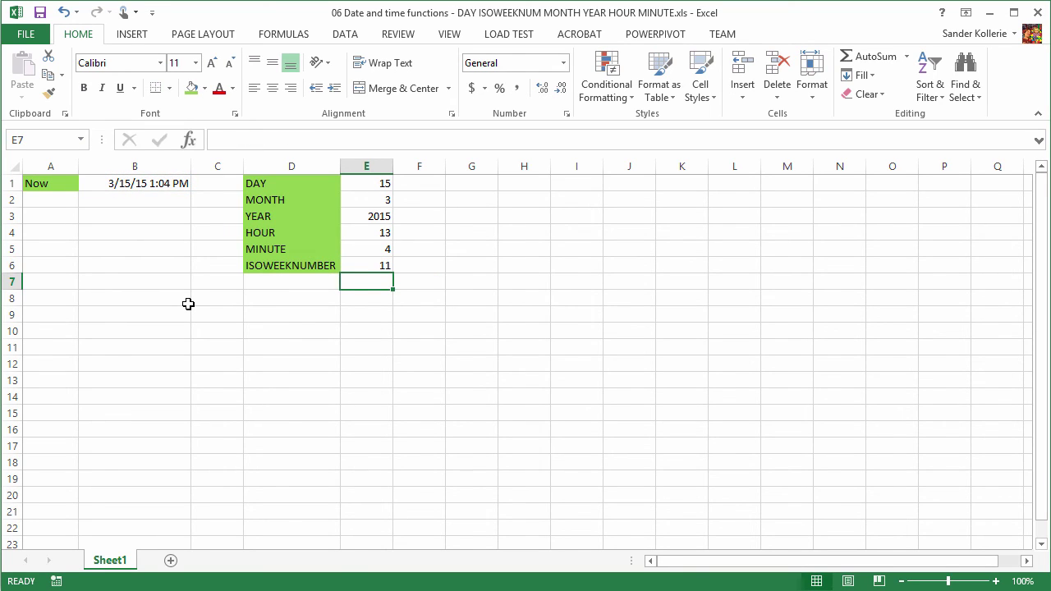
click(371, 267)
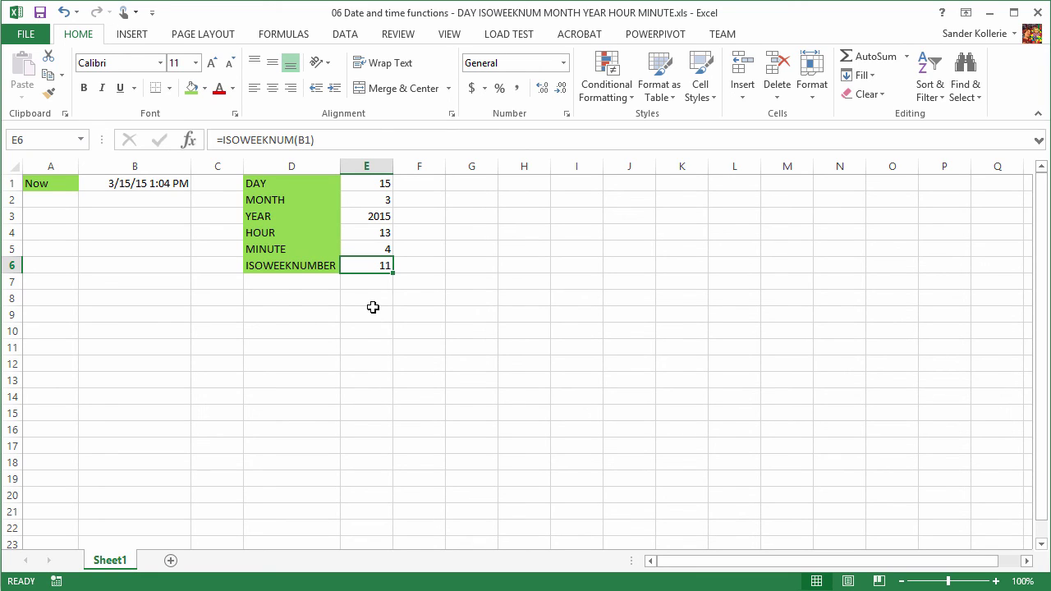
drag(270, 249, 272, 185)
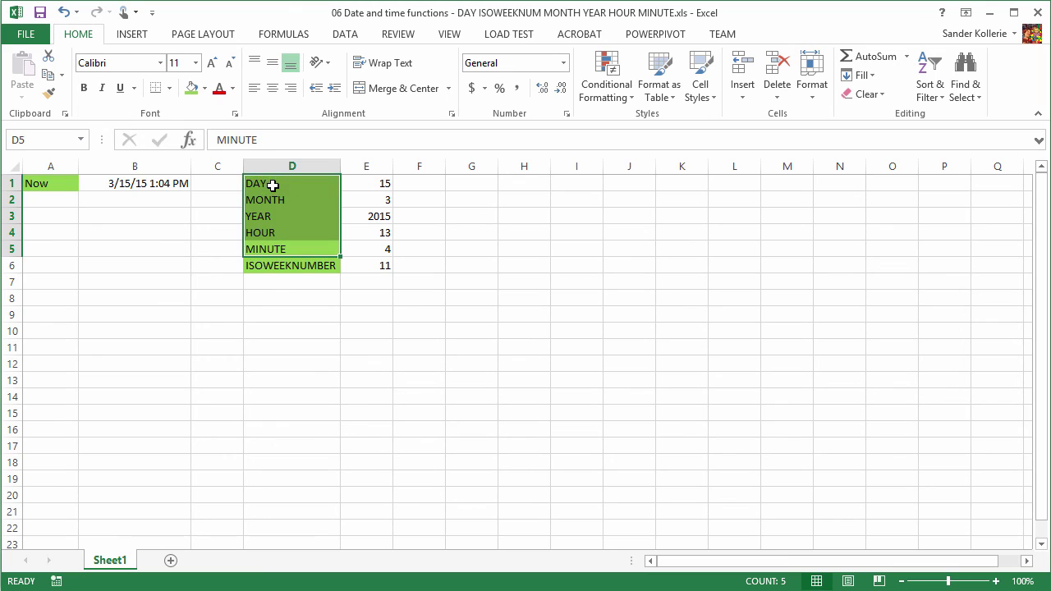
click(259, 265)
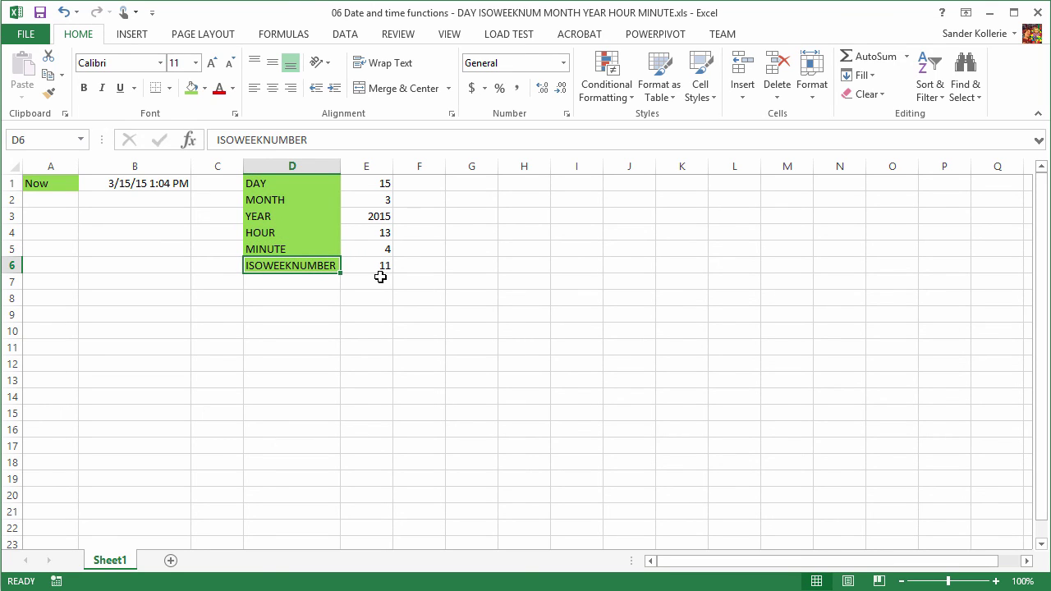